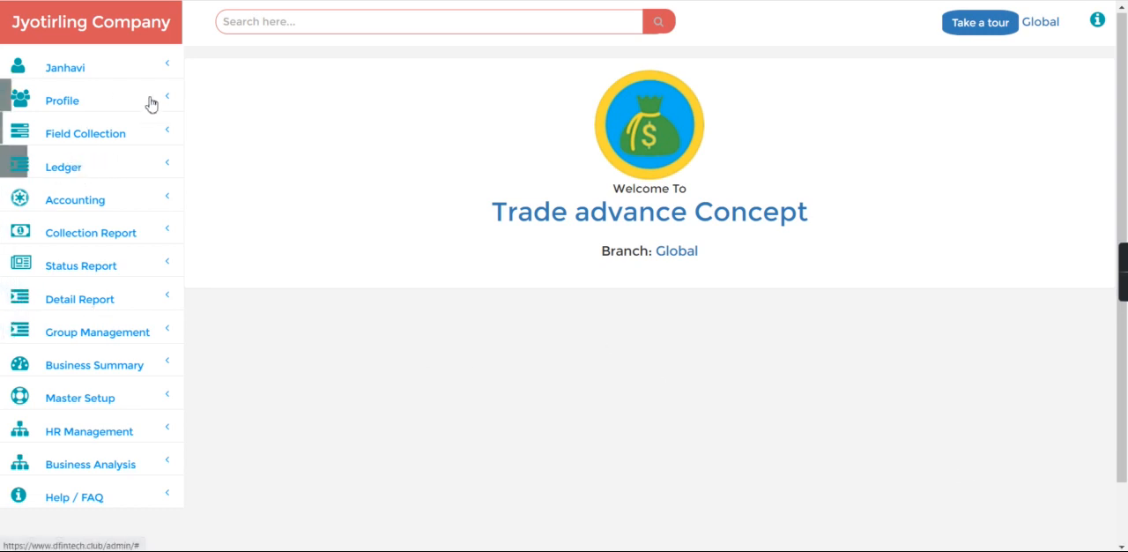
{"action": "left_click", "coordinate": [93, 164]}
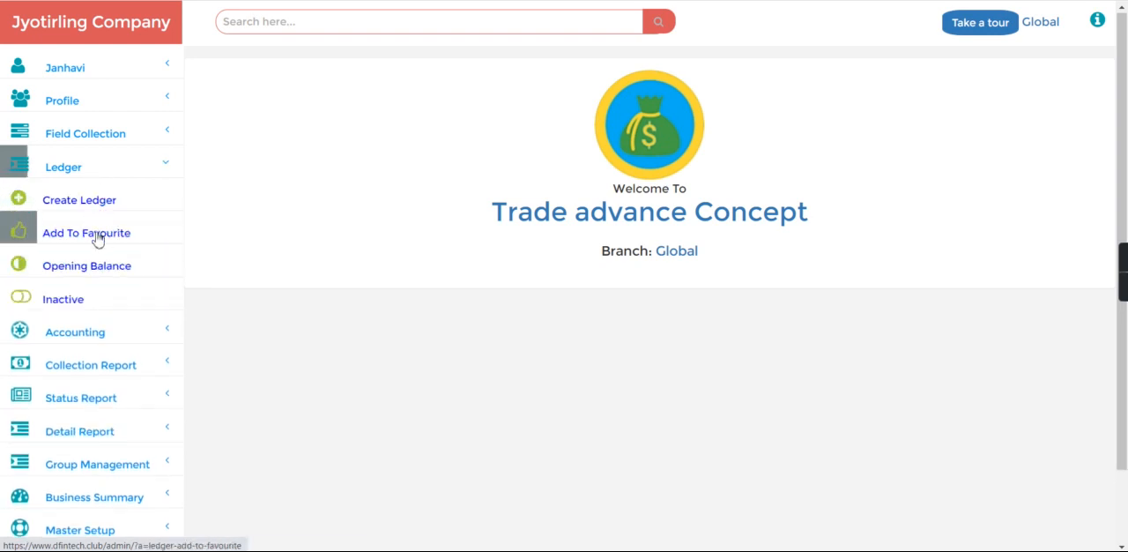
{"action": "left_click", "coordinate": [97, 236]}
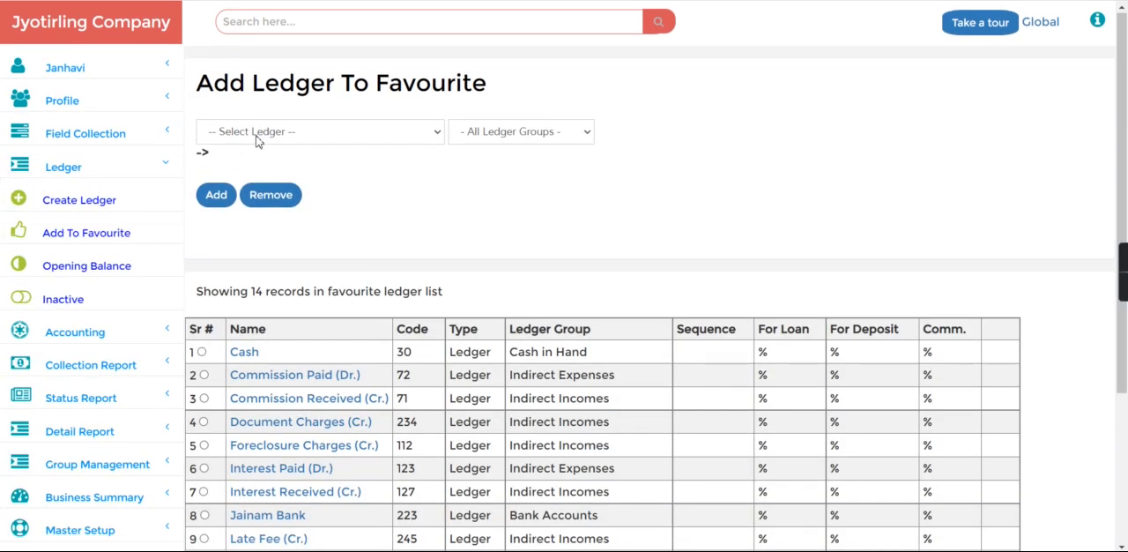
{"action": "left_click", "coordinate": [257, 134]}
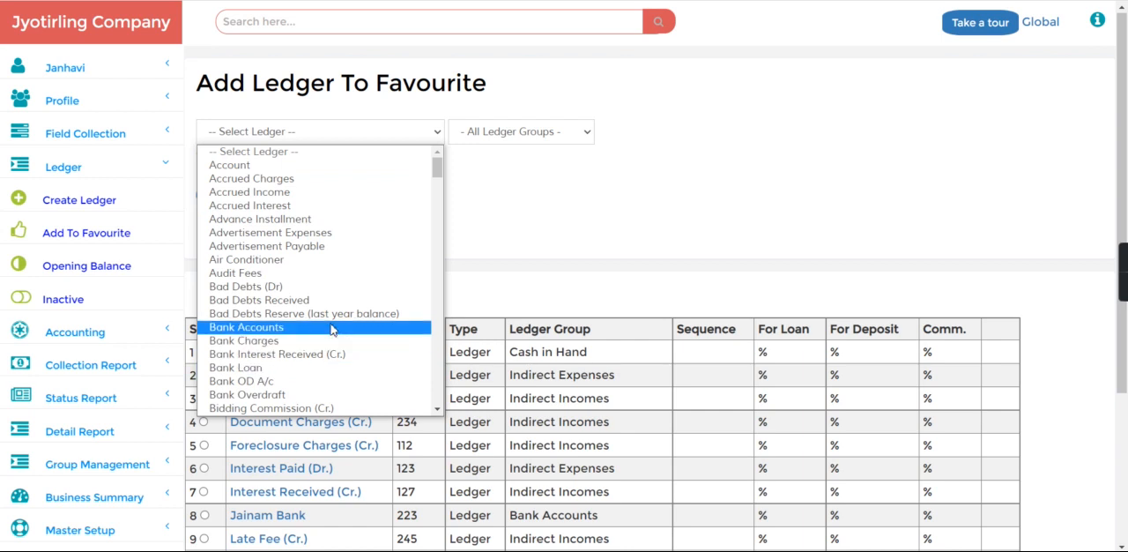
{"action": "scroll", "coordinate": [370, 383], "scroll_direction": "down", "scroll_amount": 3}
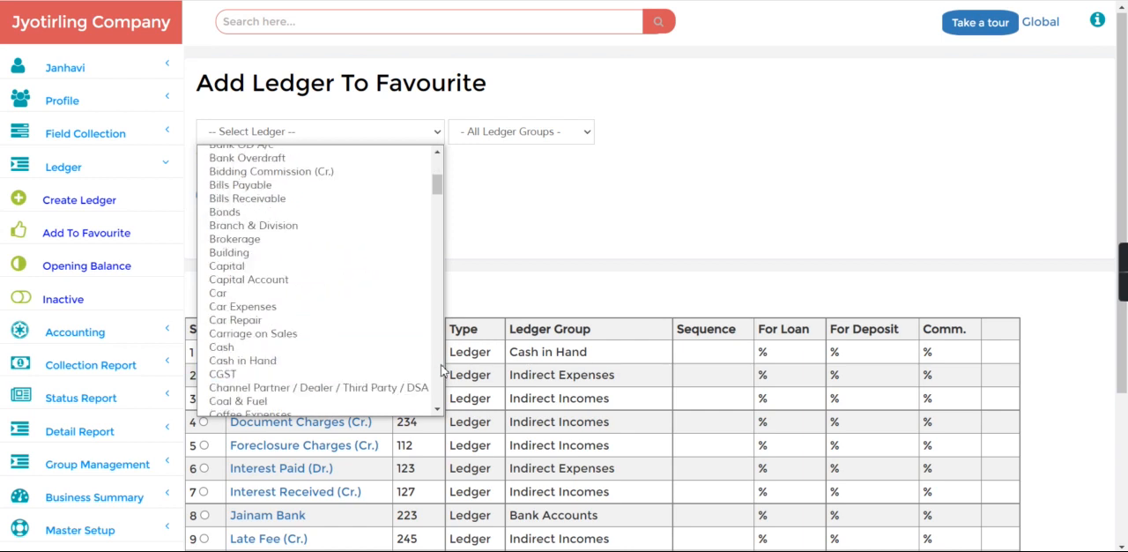
{"action": "left_click", "coordinate": [355, 388]}
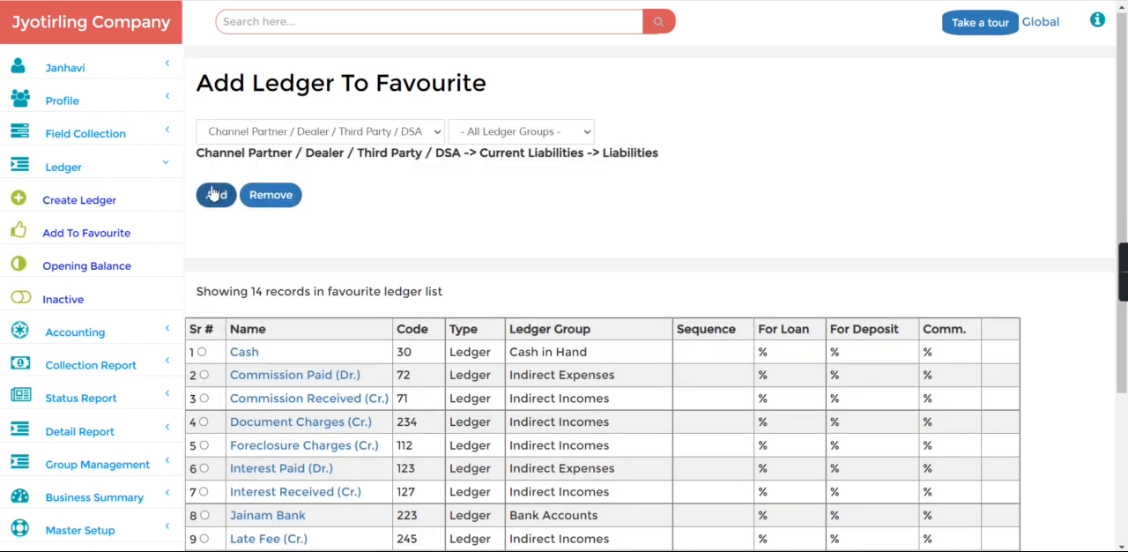
Create and save a ledger named "Ms third party dealer" under the Channel Partner / Dealer / Third Party / DSA parent group
{"action": "left_click", "coordinate": [85, 195]}
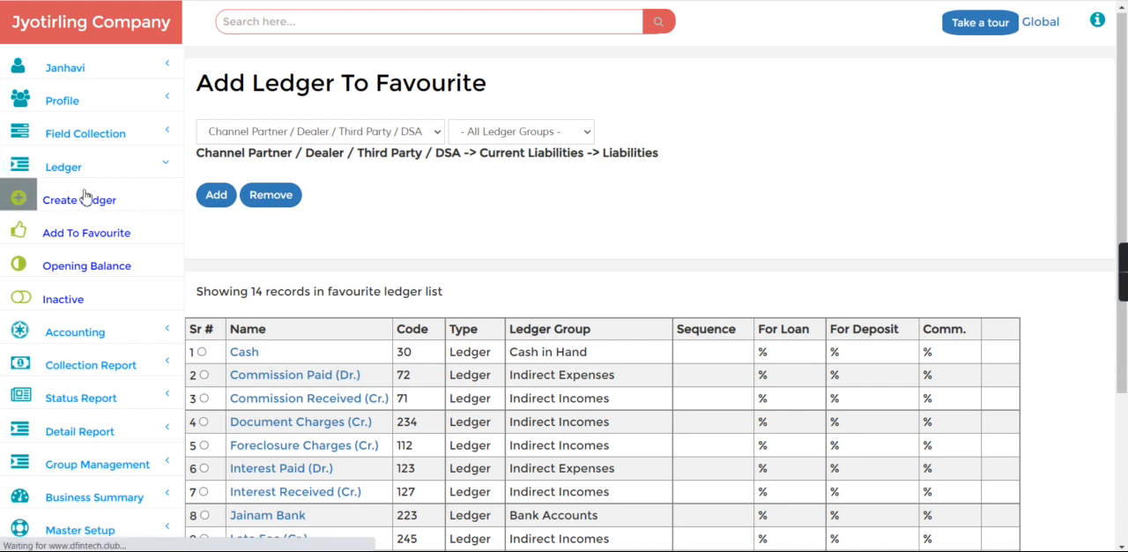
{"action": "left_click", "coordinate": [238, 134]}
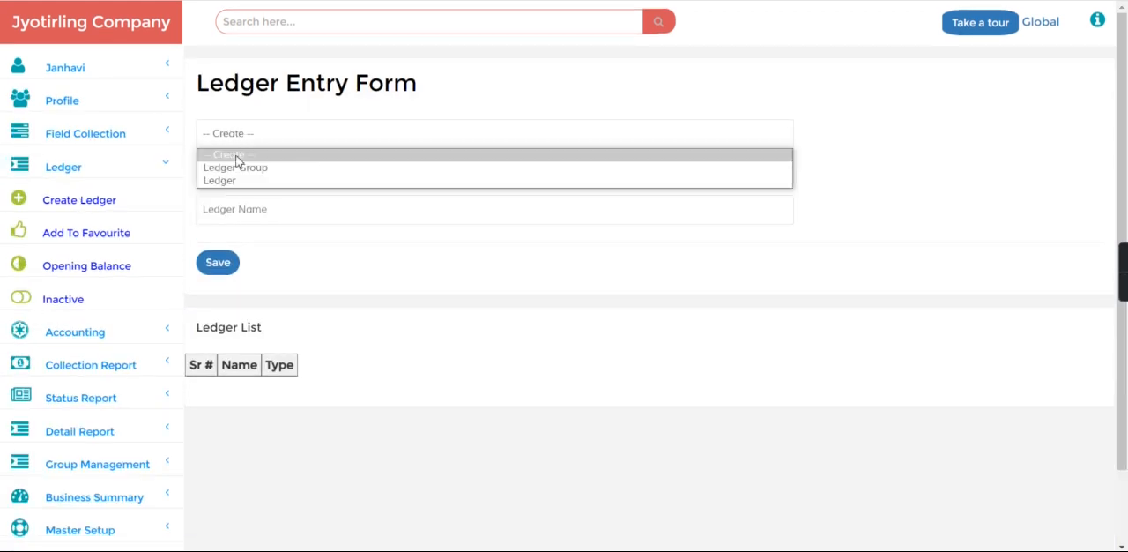
{"action": "left_click", "coordinate": [234, 181]}
{"action": "left_click", "coordinate": [238, 175]}
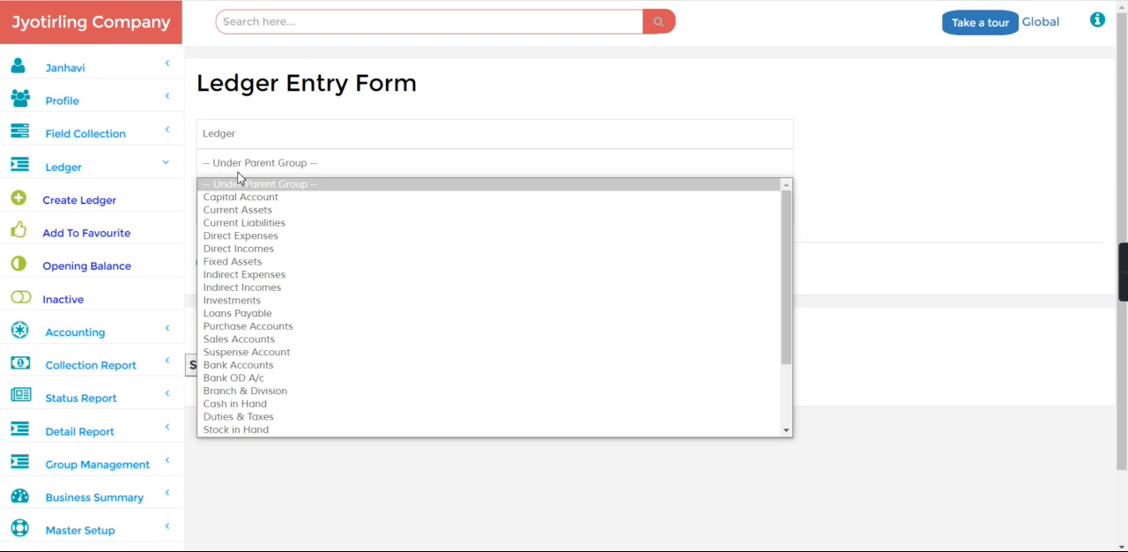
{"action": "left_click", "coordinate": [787, 408]}
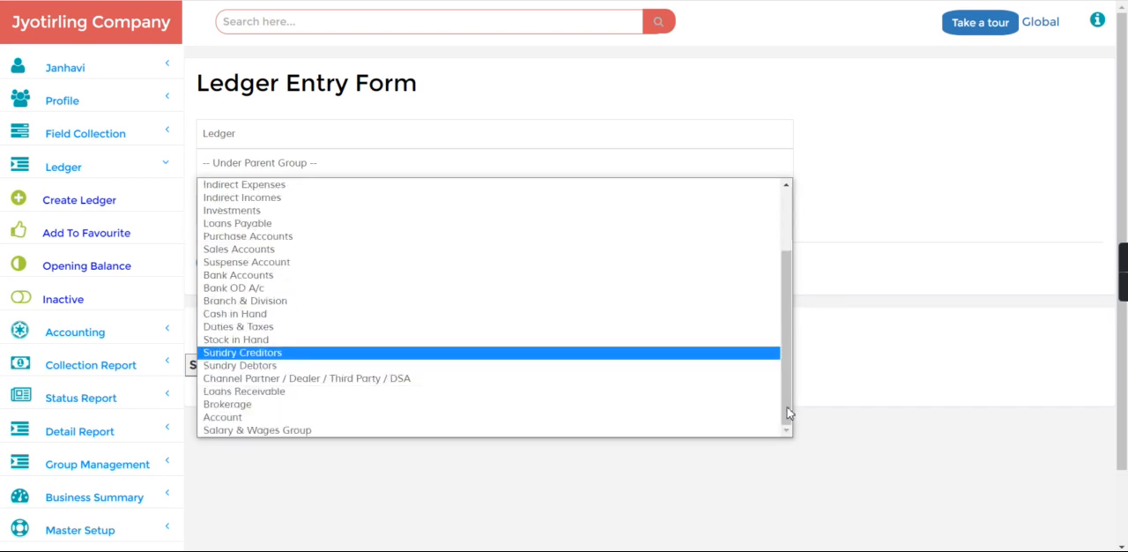
{"action": "left_click", "coordinate": [450, 381]}
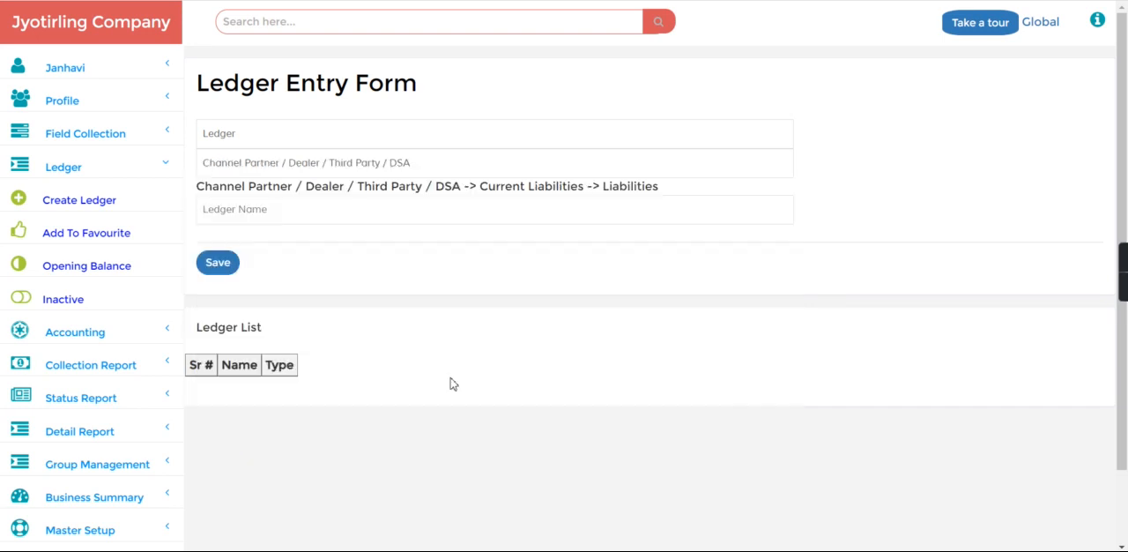
{"action": "left_click", "coordinate": [263, 219]}
{"action": "type", "text": "Ms third party dealer"}
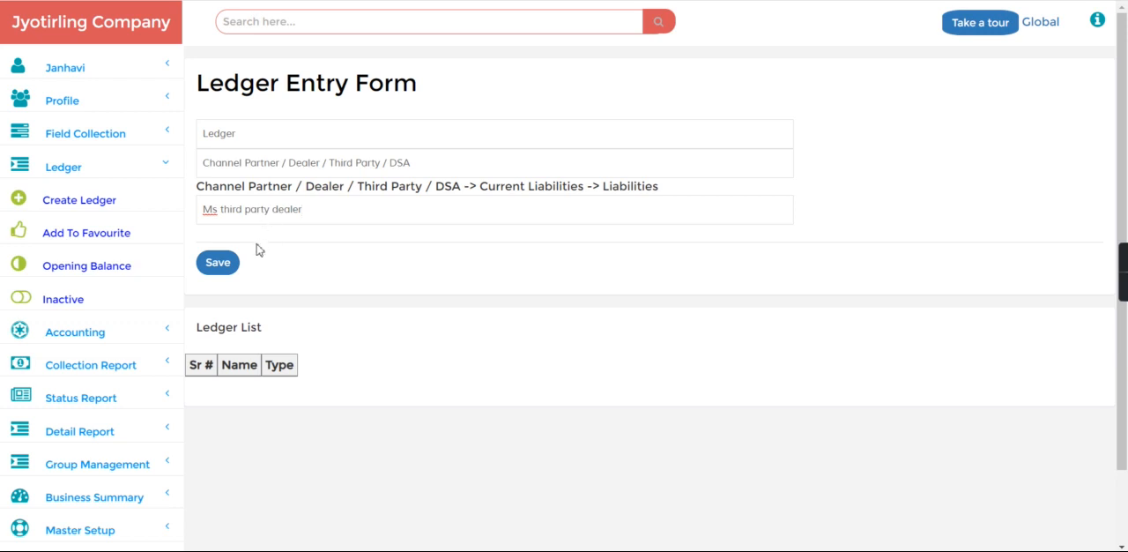
{"action": "left_click", "coordinate": [222, 265]}
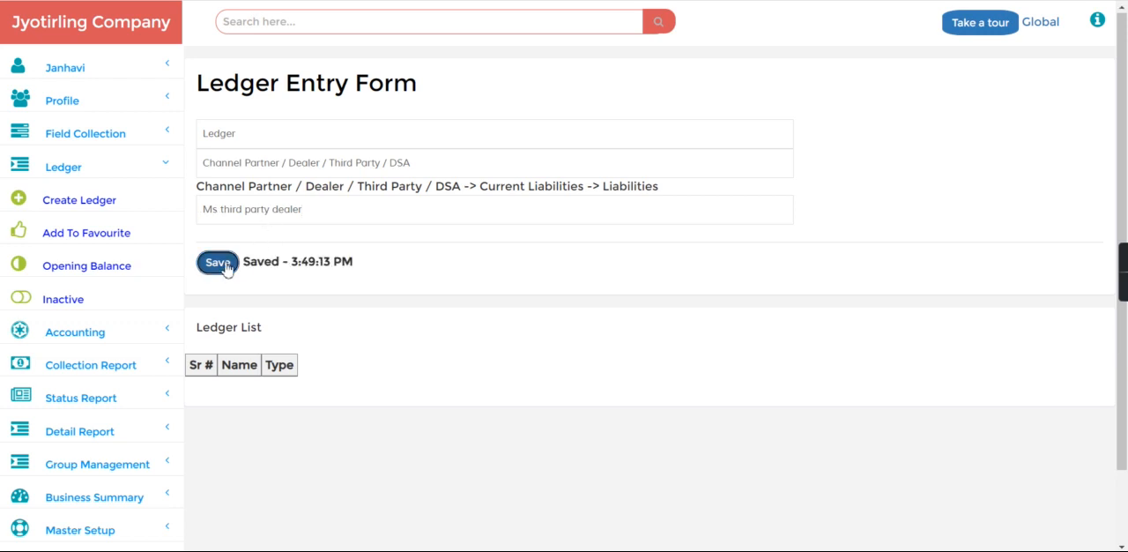
Open a new accounting journal entry and set its voucher type to Journal
{"action": "left_click", "coordinate": [93, 175]}
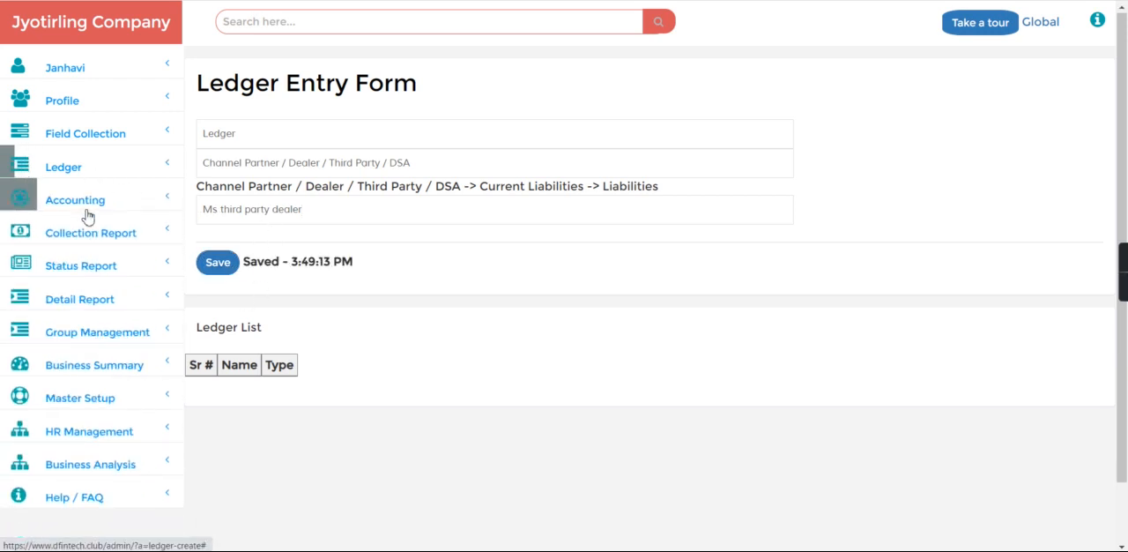
{"action": "left_click", "coordinate": [88, 211]}
{"action": "left_click", "coordinate": [84, 300]}
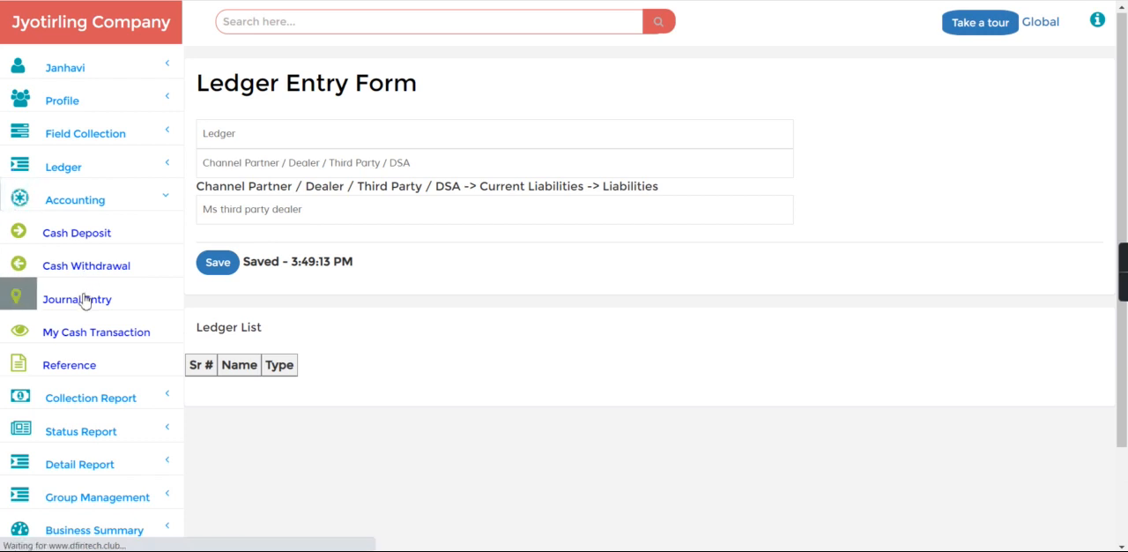
{"action": "left_click", "coordinate": [261, 134]}
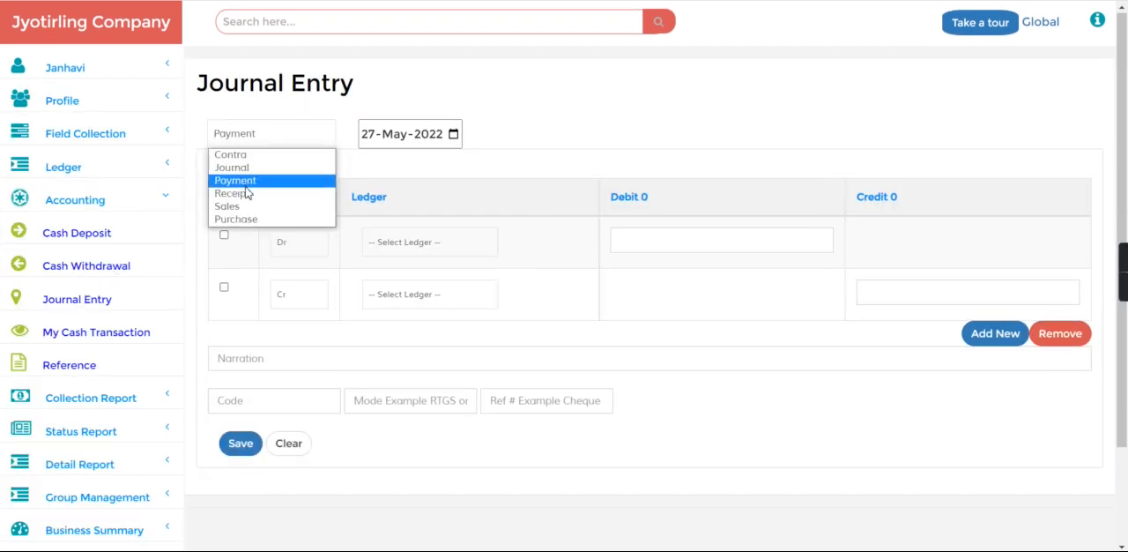
{"action": "left_click", "coordinate": [247, 168]}
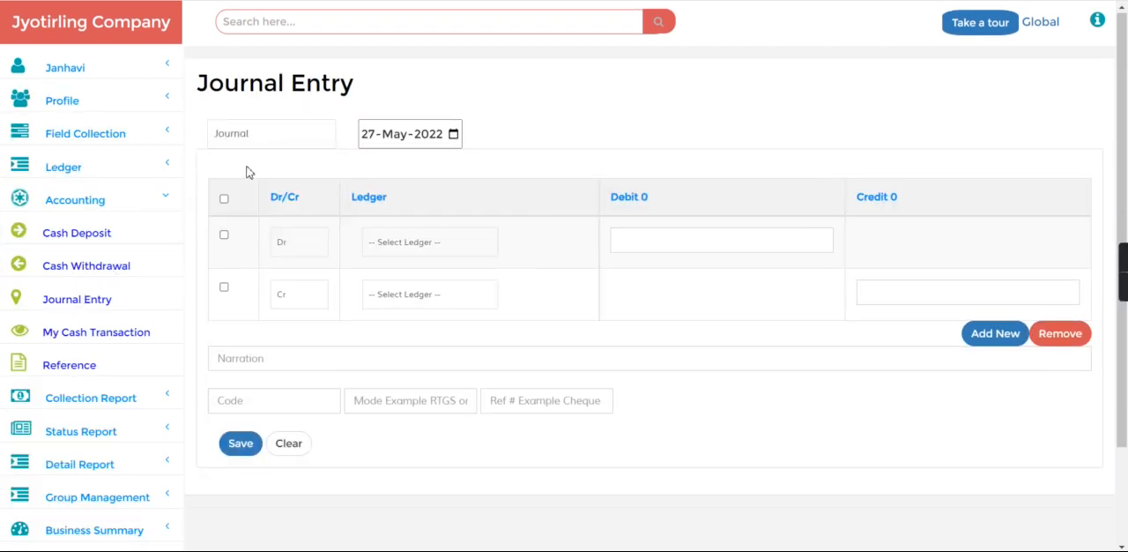
Debit the Ms third party dealer ledger 50000 and credit the Jainam Bank ledger 50000
{"action": "left_click", "coordinate": [401, 245]}
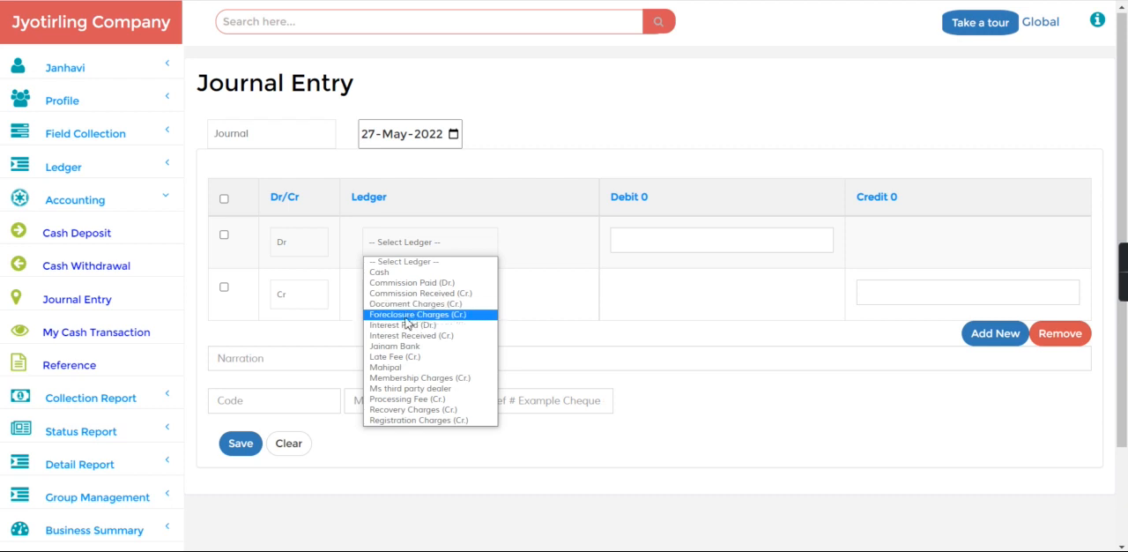
{"action": "left_click", "coordinate": [396, 346]}
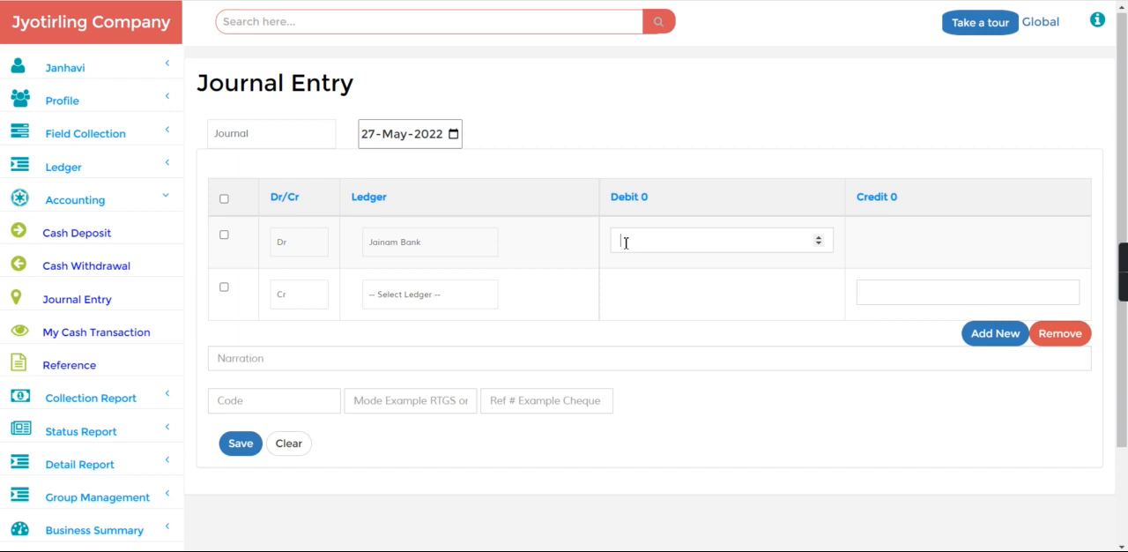
{"action": "left_click", "coordinate": [453, 244]}
{"action": "left_click", "coordinate": [414, 388]}
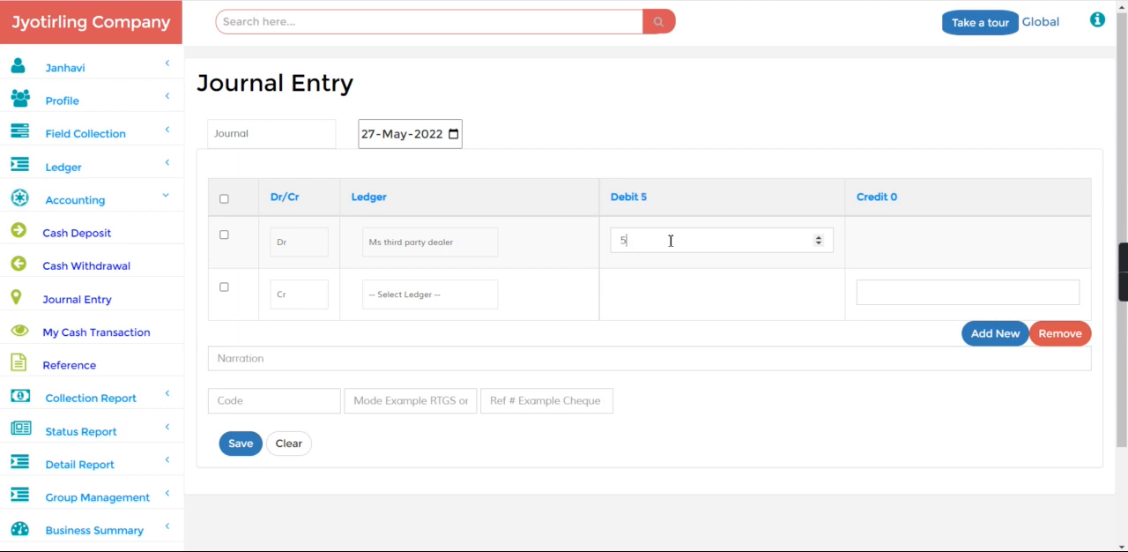
{"action": "left_click", "coordinate": [416, 298]}
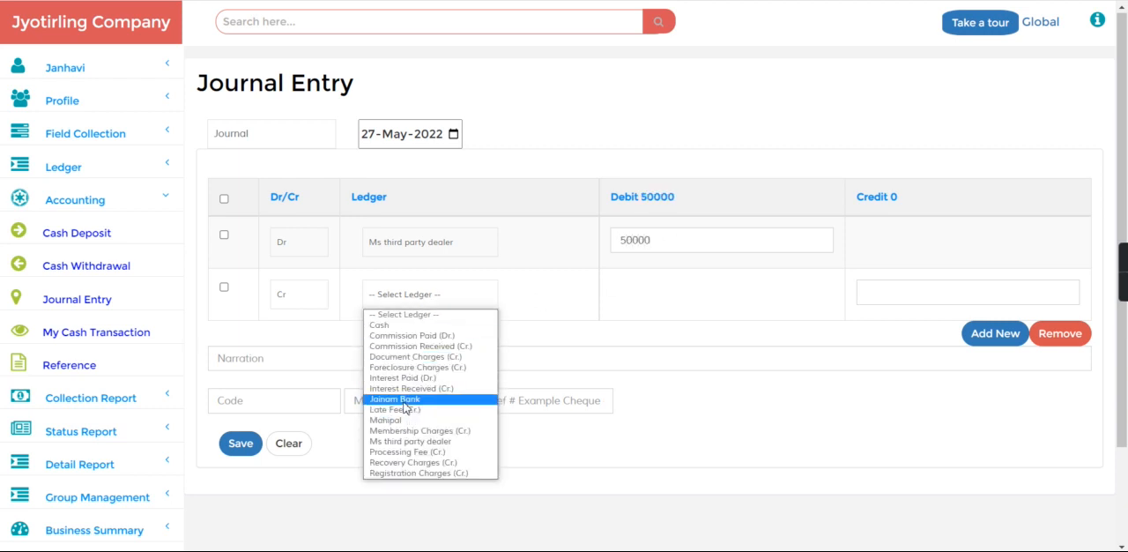
{"action": "left_click", "coordinate": [405, 401]}
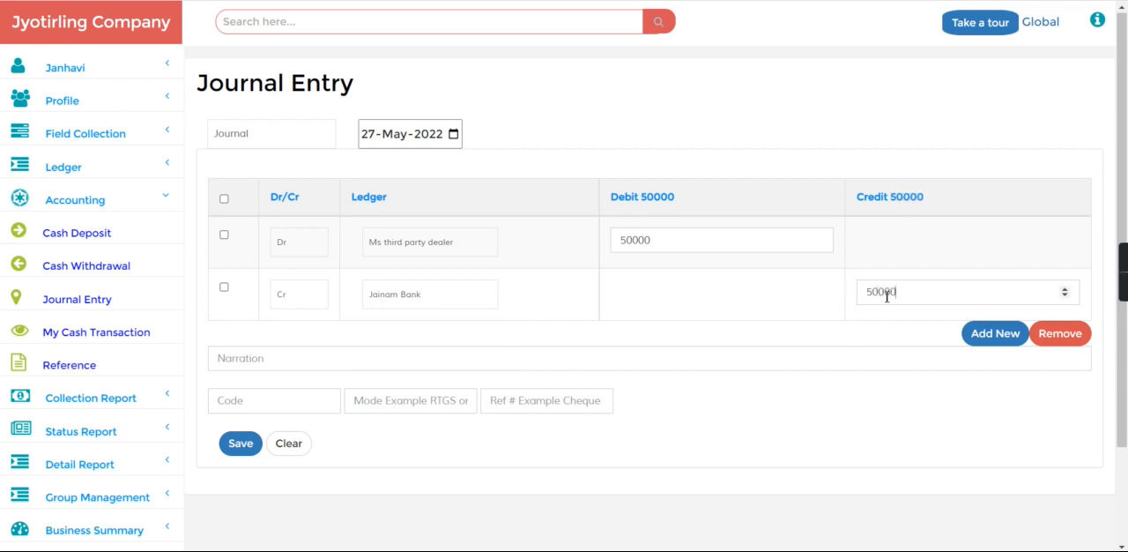
Enter the narration "As advance given to the third party dealer ms" and save the journal entry
{"action": "left_click", "coordinate": [242, 357]}
{"action": "type", "text": "As"}
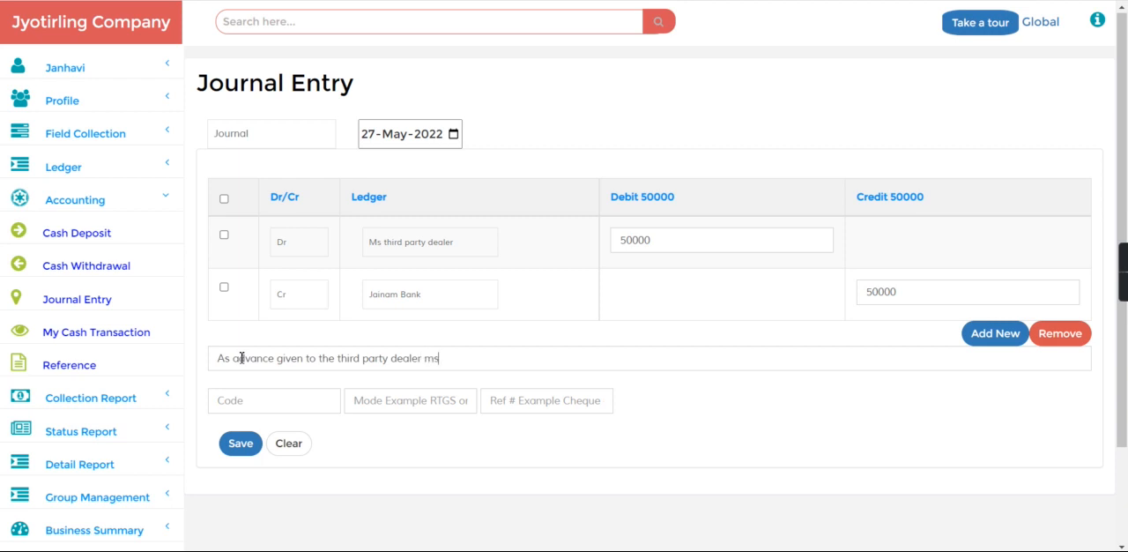
{"action": "left_click", "coordinate": [242, 445]}
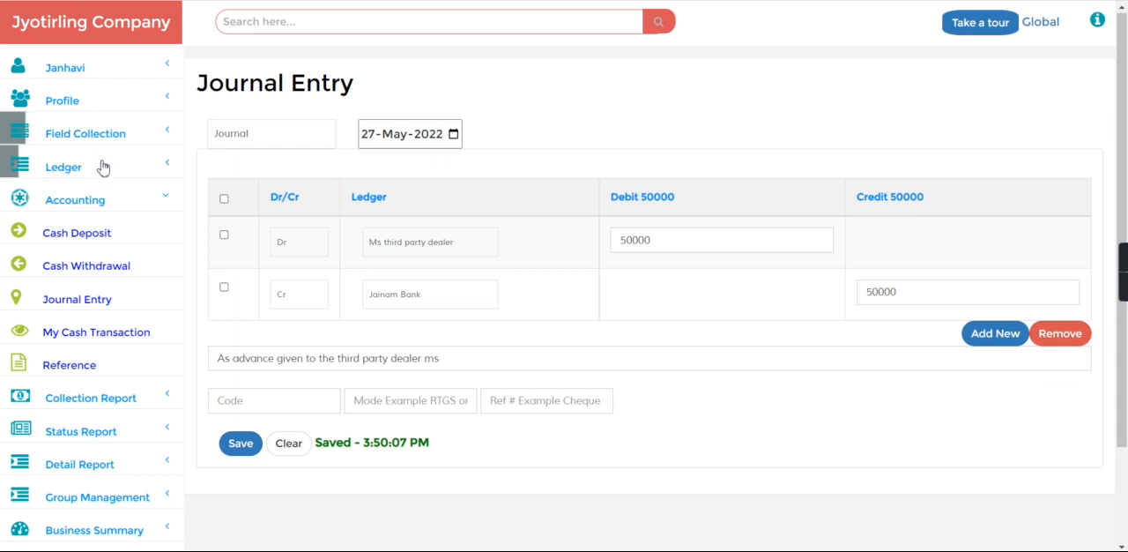
Open the business summary dashboard and check the bank balance
{"action": "left_click", "coordinate": [100, 199]}
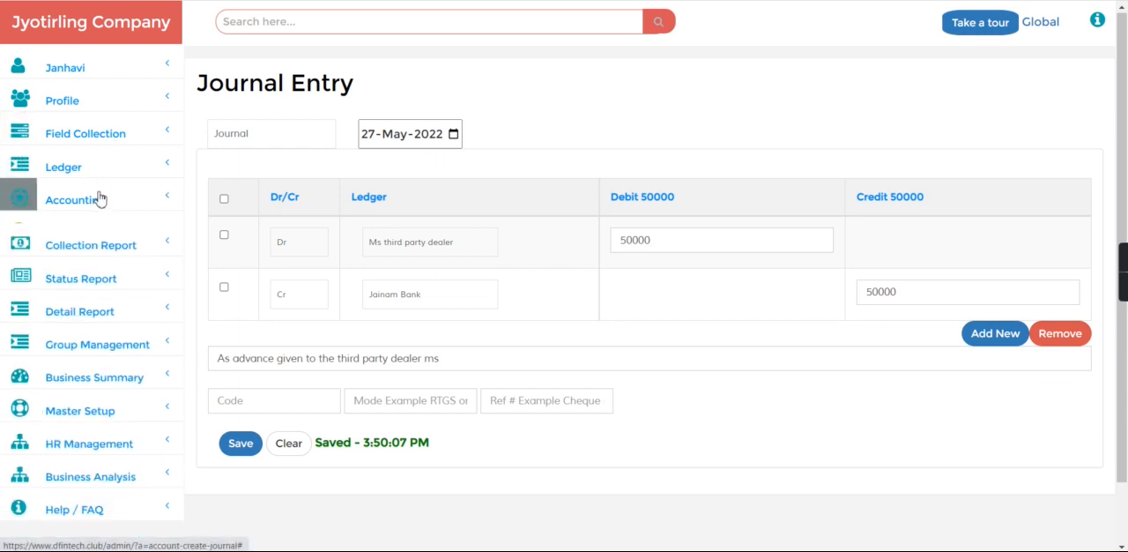
{"action": "left_click", "coordinate": [94, 363]}
{"action": "left_click", "coordinate": [79, 394]}
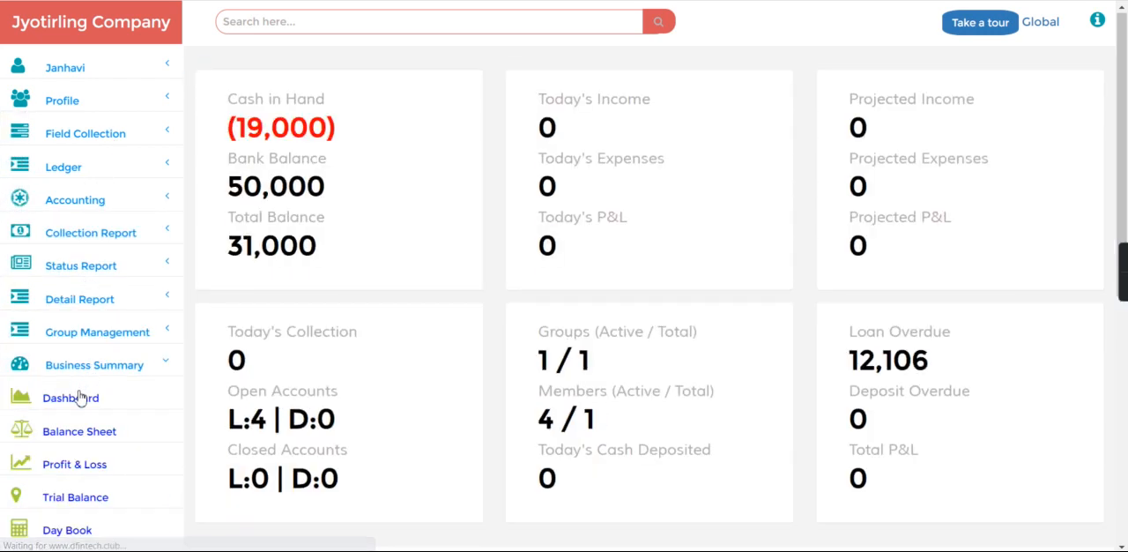
{"action": "left_click_drag", "start_coordinate": [228, 192], "coordinate": [365, 189]}
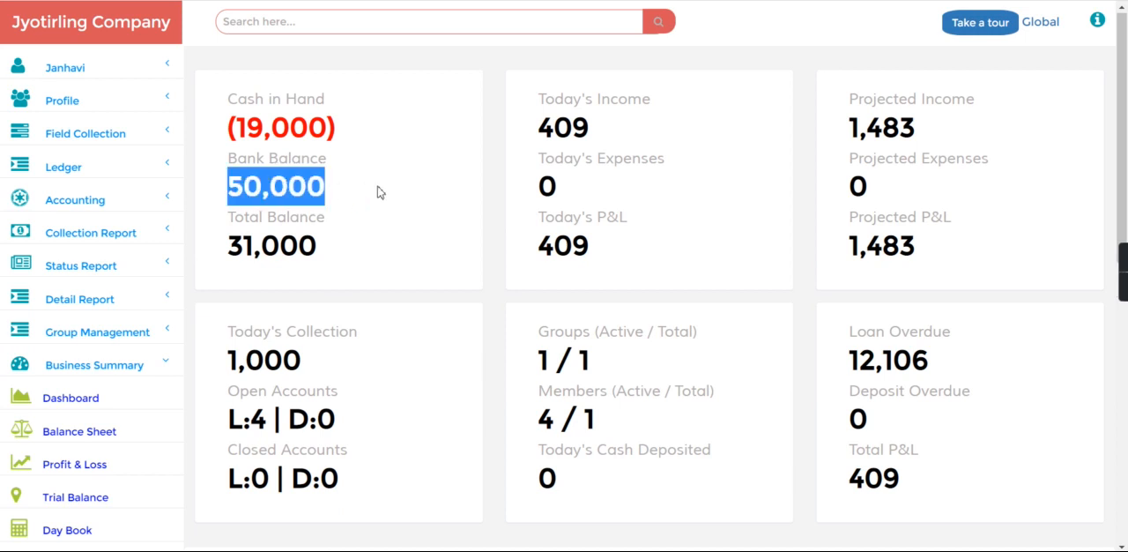
{"action": "left_click", "coordinate": [377, 190]}
{"action": "left_click_drag", "start_coordinate": [224, 193], "coordinate": [393, 197]}
{"action": "left_click", "coordinate": [393, 196]}
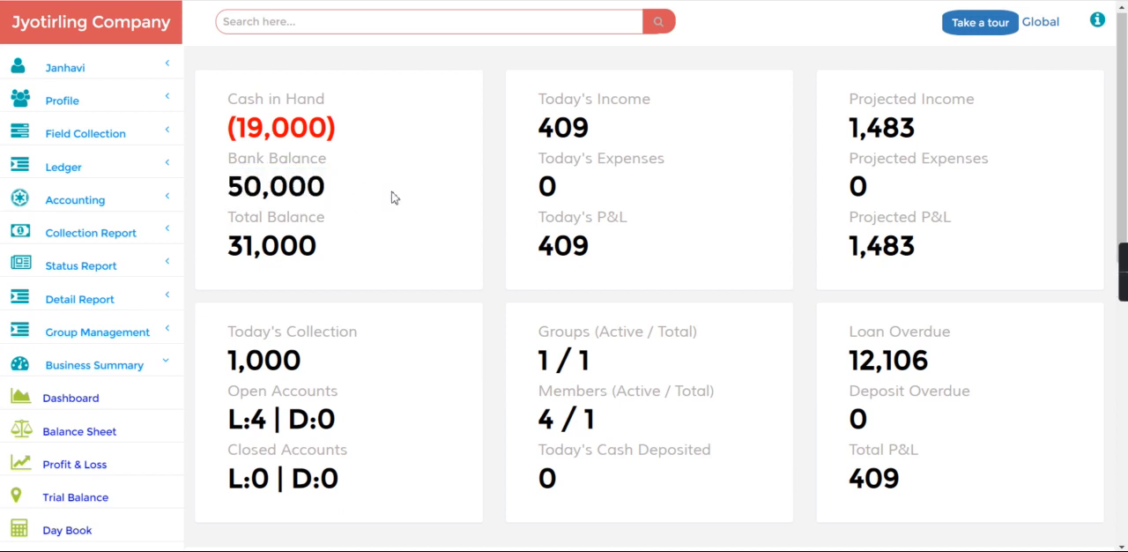
{"action": "left_click_drag", "start_coordinate": [231, 186], "coordinate": [270, 176]}
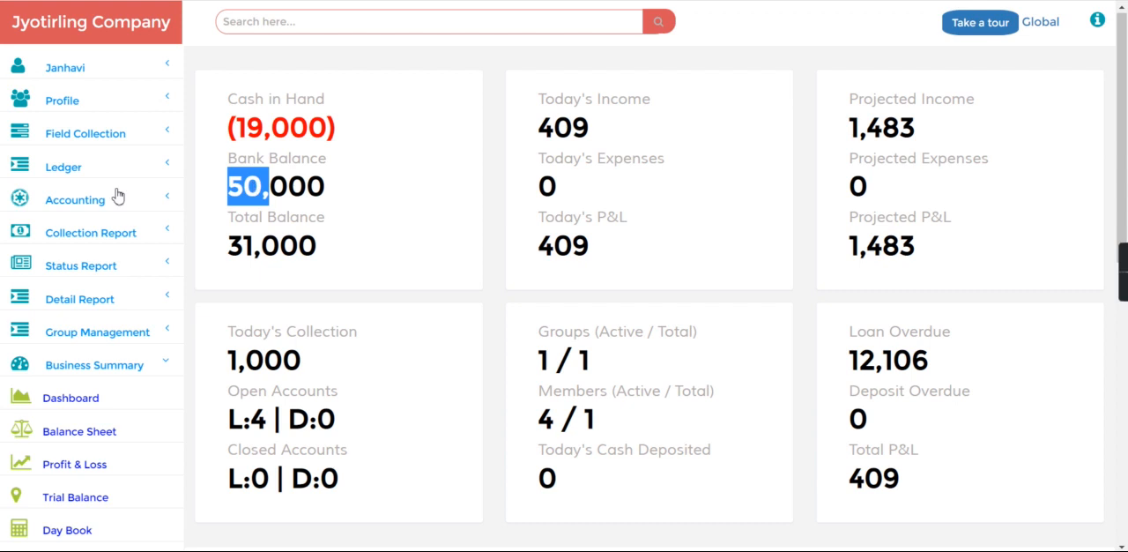
Open the ledger opening balances and check the debit amount recorded for Jainam Bank
{"action": "left_click", "coordinate": [92, 194]}
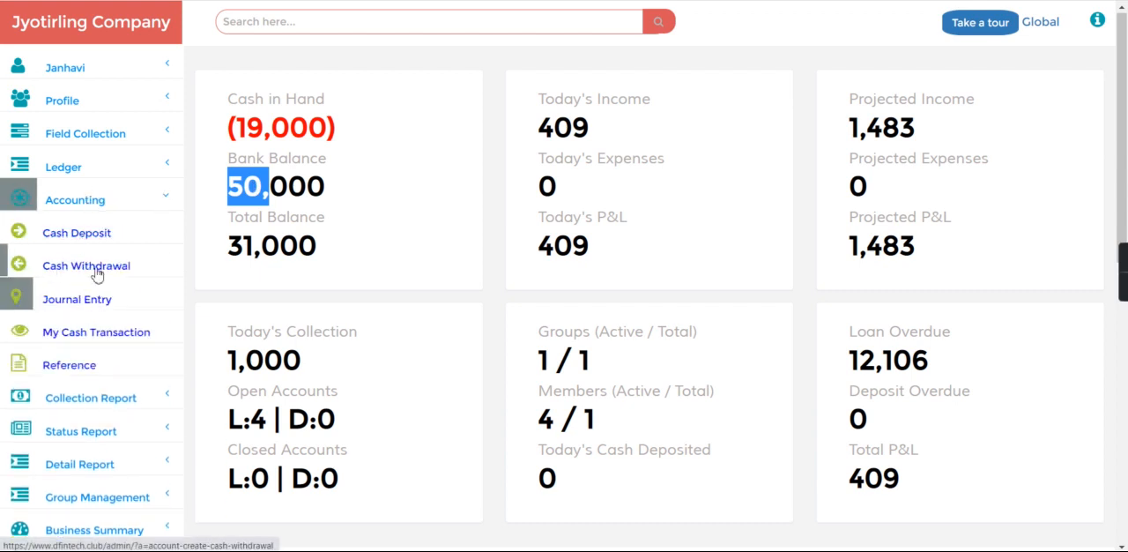
{"action": "left_click", "coordinate": [111, 164]}
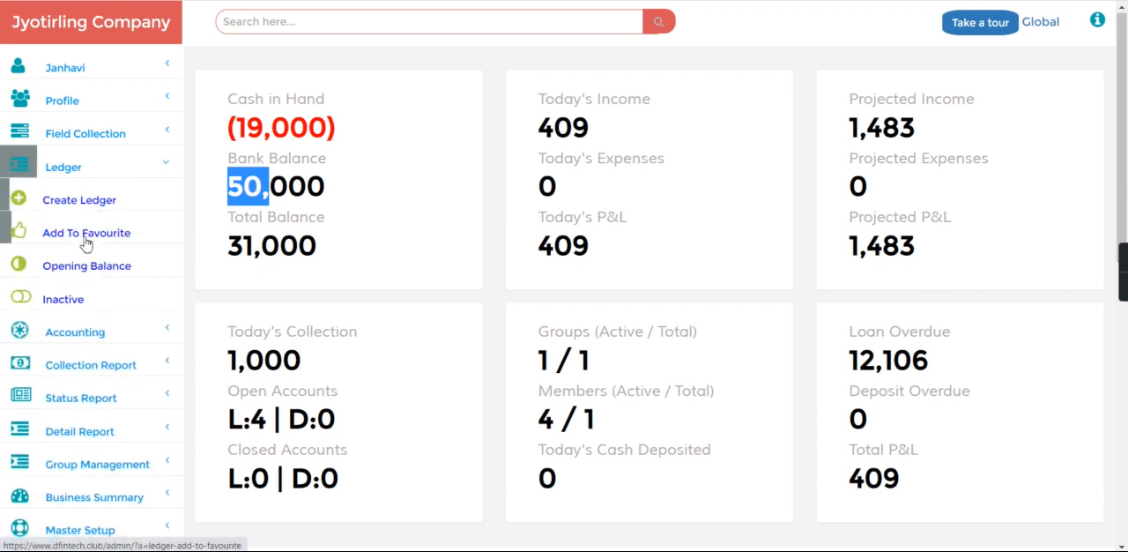
{"action": "left_click", "coordinate": [81, 271]}
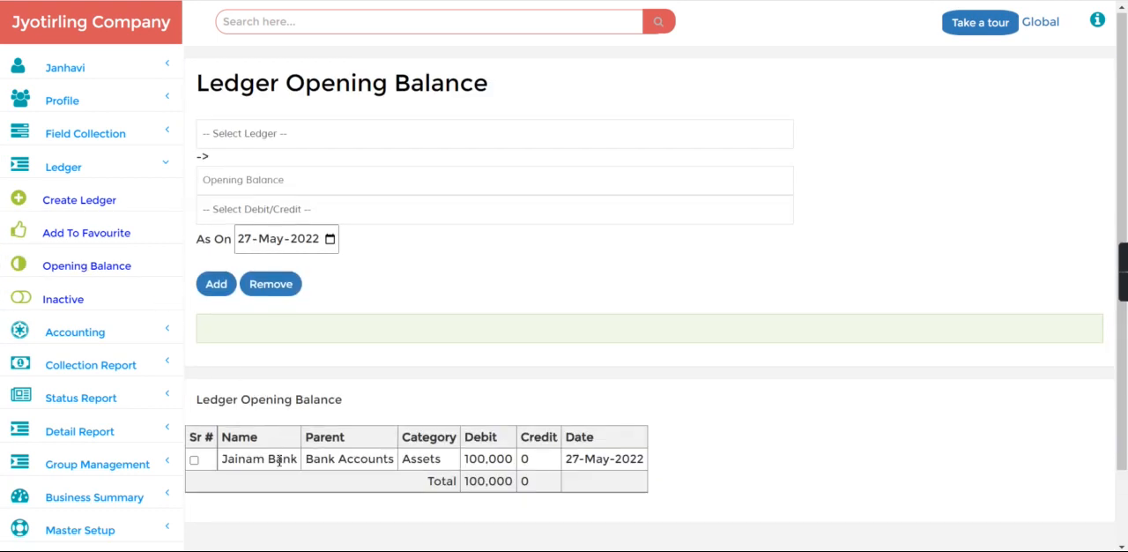
{"action": "double_click", "coordinate": [484, 459]}
{"action": "left_click", "coordinate": [530, 463]}
{"action": "left_click_drag", "start_coordinate": [465, 460], "coordinate": [536, 468]}
{"action": "left_click", "coordinate": [537, 468]}
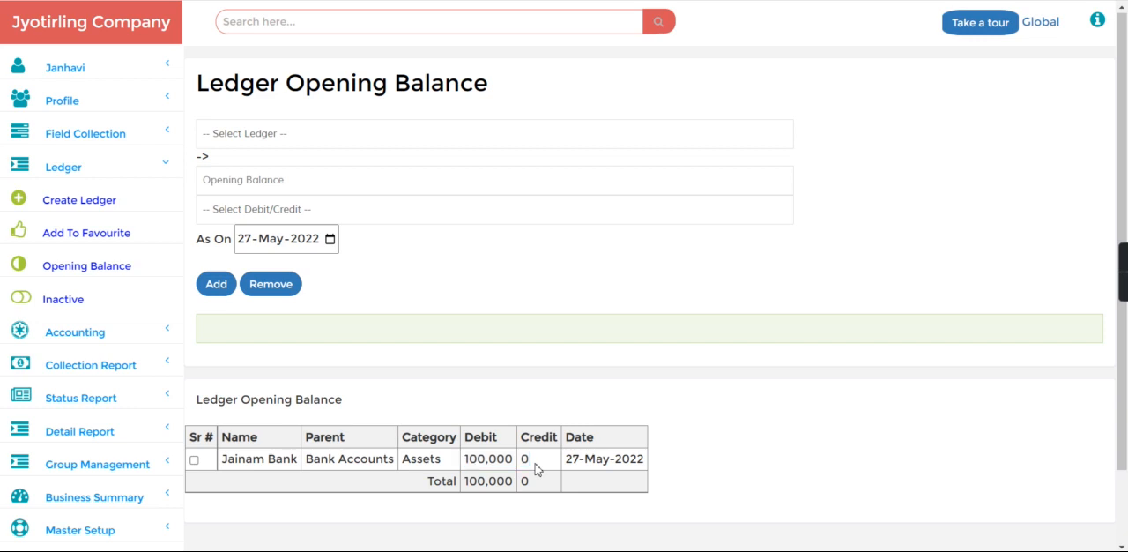
Search for the customer's profile by file number
{"action": "left_click", "coordinate": [281, 22]}
{"action": "type", "text": "f"}
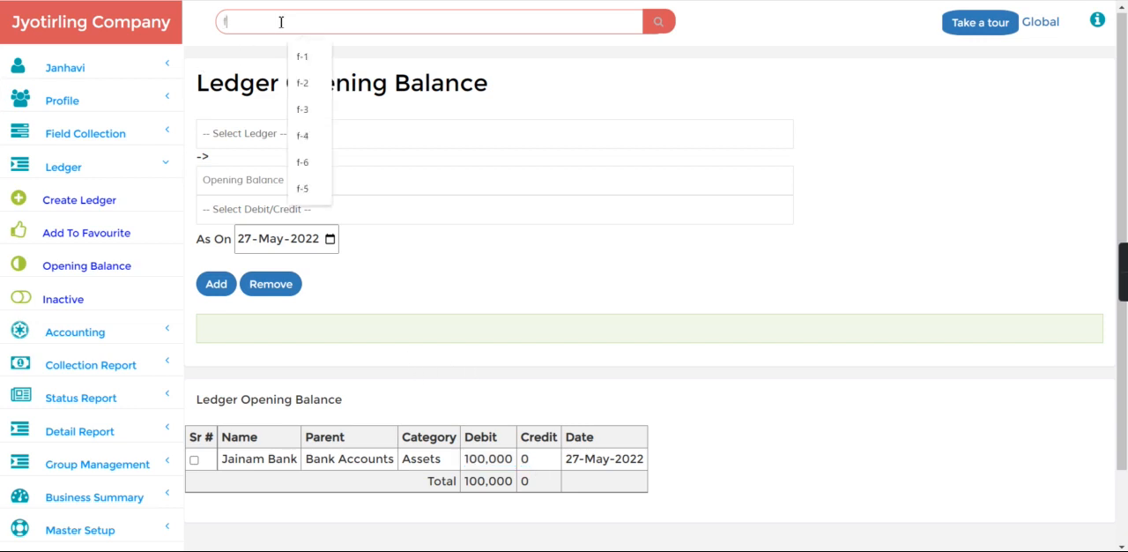
{"action": "type", "text": "-2"}
{"action": "key", "text": "Return"}
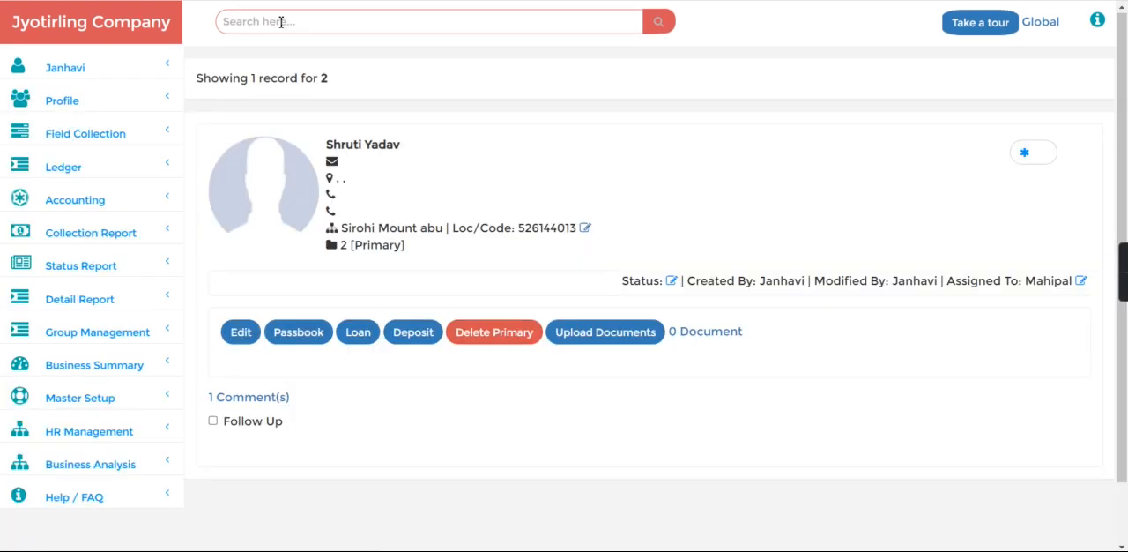
Start a loan entry for the found customer and set the loan type to Vehicle
{"action": "left_click", "coordinate": [357, 333]}
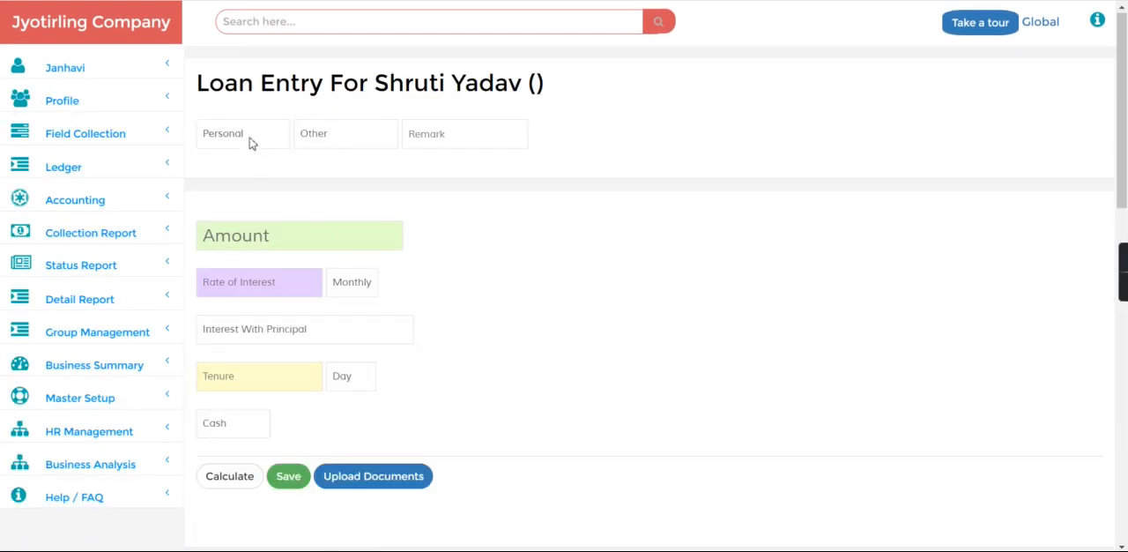
{"action": "left_click", "coordinate": [250, 136]}
{"action": "left_click", "coordinate": [240, 183]}
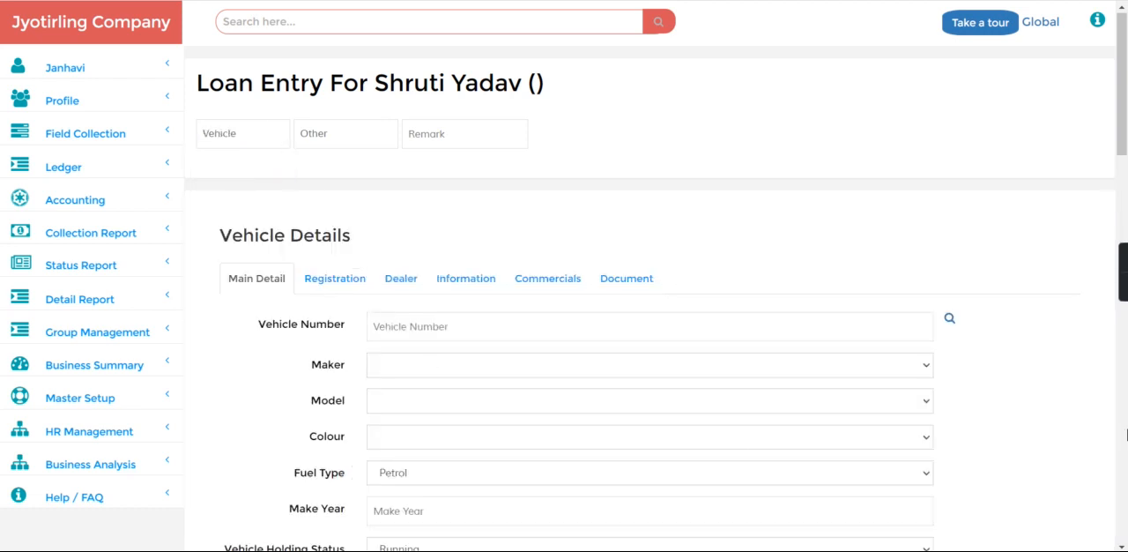
{"action": "left_click", "coordinate": [1124, 434]}
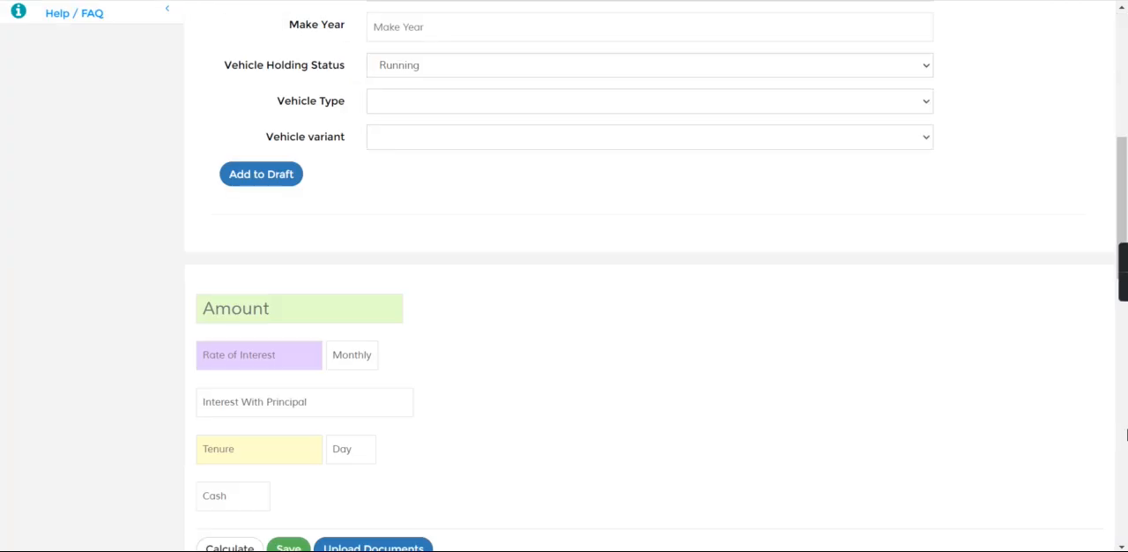
Enter the vehicle loan terms: amount 10000, 2 monthly interest rate and a tenure of 6 months
{"action": "left_click", "coordinate": [260, 309]}
{"action": "type", "text": "10000"}
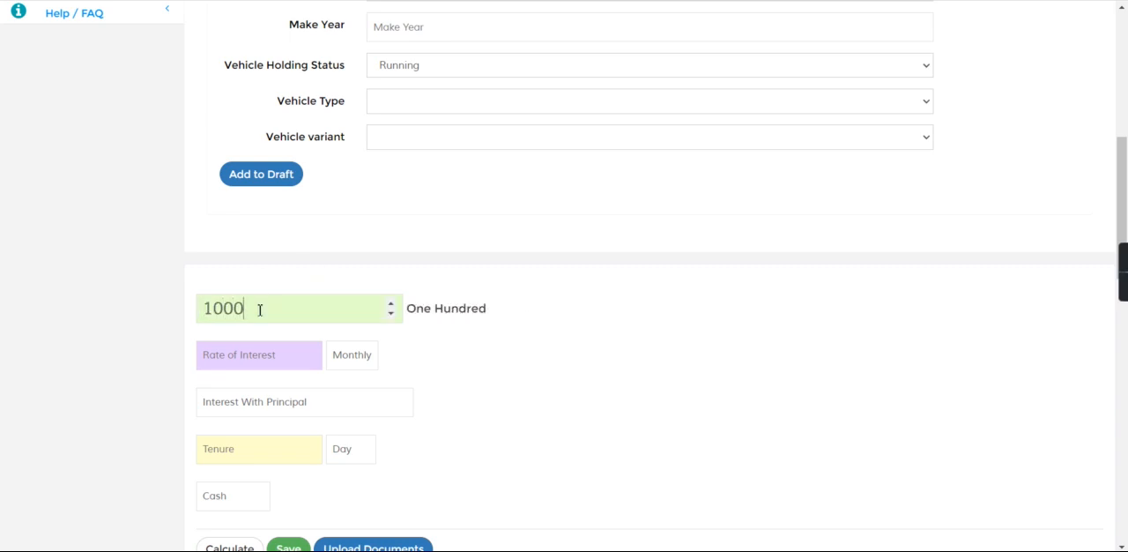
{"action": "left_click", "coordinate": [248, 355]}
{"action": "type", "text": "2"}
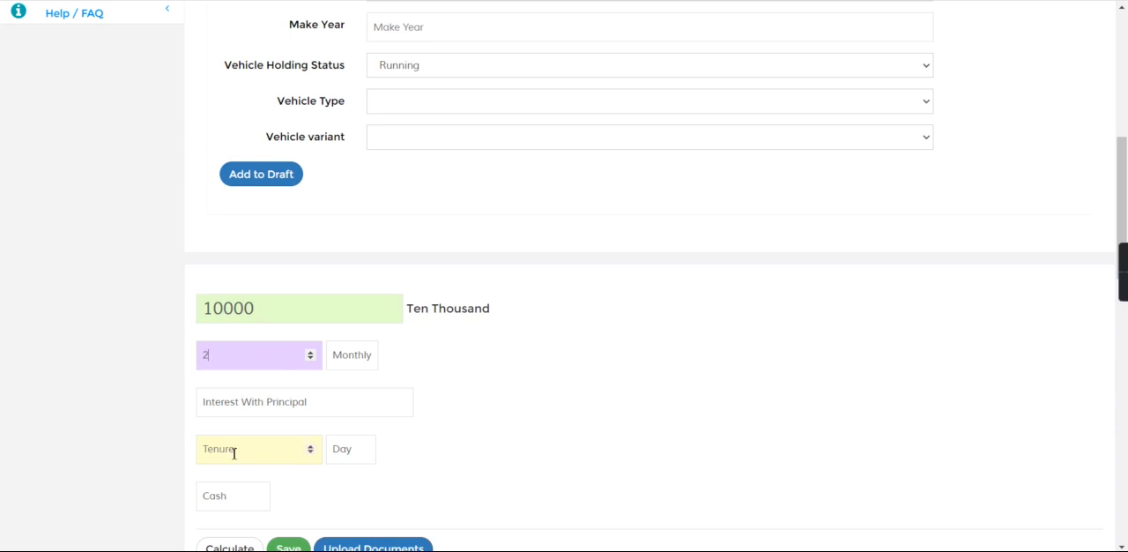
{"action": "type", "text": "6"}
{"action": "left_click", "coordinate": [357, 452]}
{"action": "left_click", "coordinate": [350, 504]}
{"action": "scroll", "coordinate": [639, 298], "scroll_direction": "down", "scroll_amount": 5}
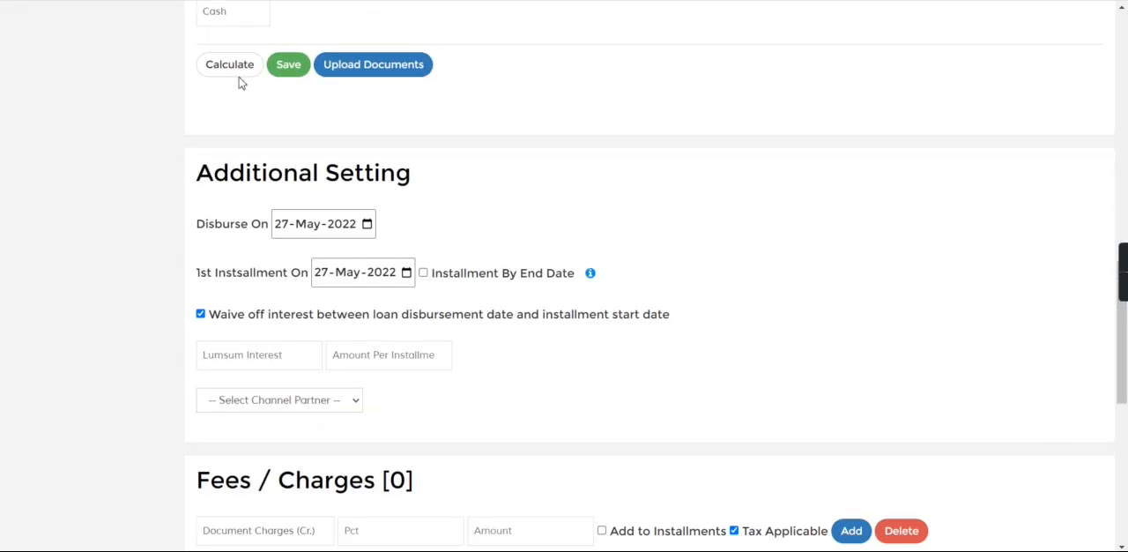
{"action": "scroll", "coordinate": [962, 285], "scroll_direction": "up", "scroll_amount": 5}
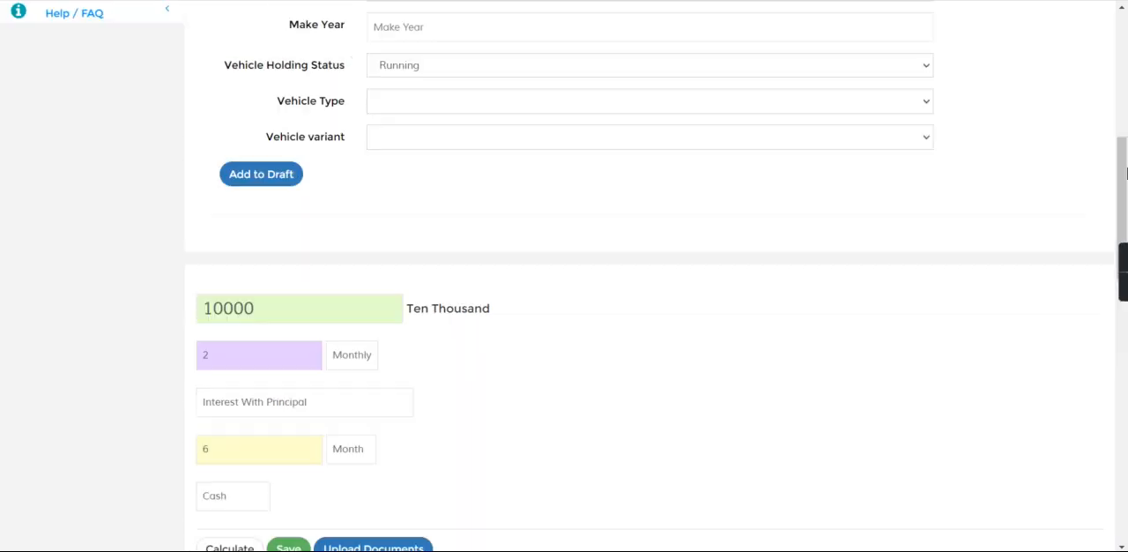
Set the vehicle loan's payment account to Jainam Bank
{"action": "left_click", "coordinate": [235, 502]}
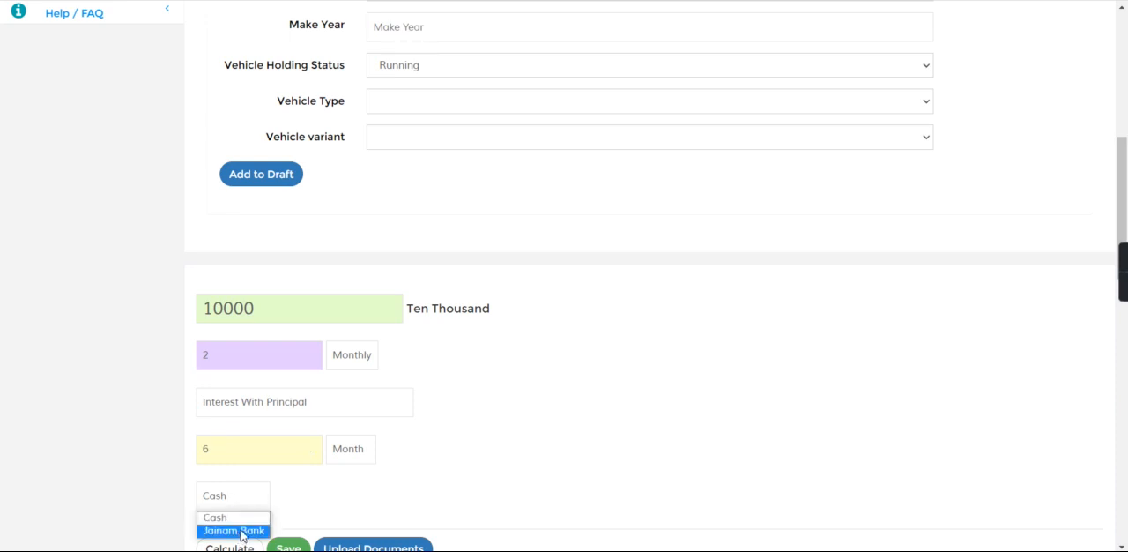
{"action": "left_click", "coordinate": [243, 531]}
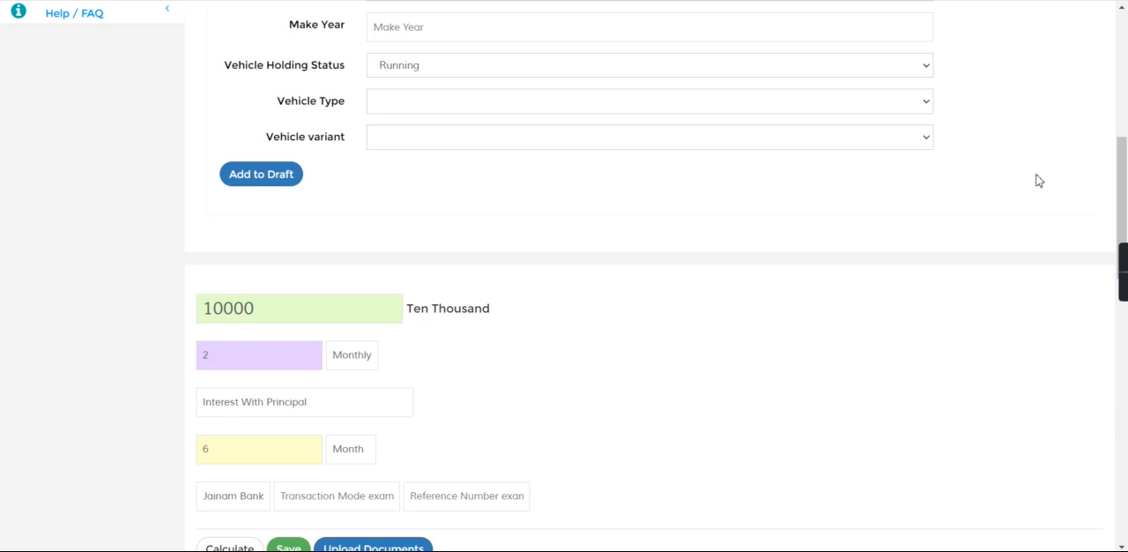
{"action": "scroll", "coordinate": [1126, 101], "scroll_direction": "up", "scroll_amount": 6}
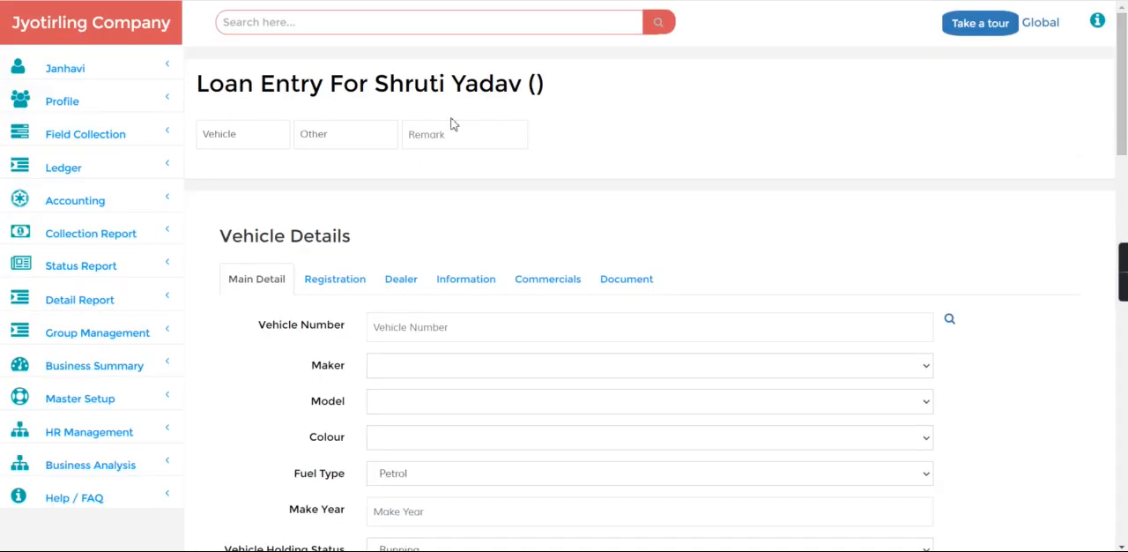
{"action": "left_click", "coordinate": [104, 164]}
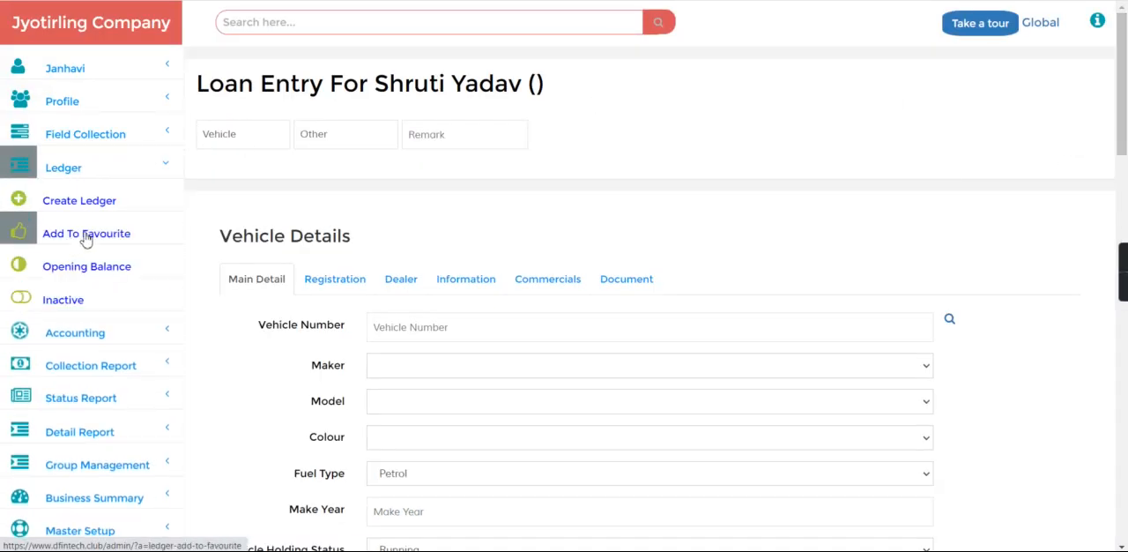
{"action": "left_click", "coordinate": [97, 204]}
{"action": "left_click", "coordinate": [251, 131]}
{"action": "left_click", "coordinate": [242, 181]}
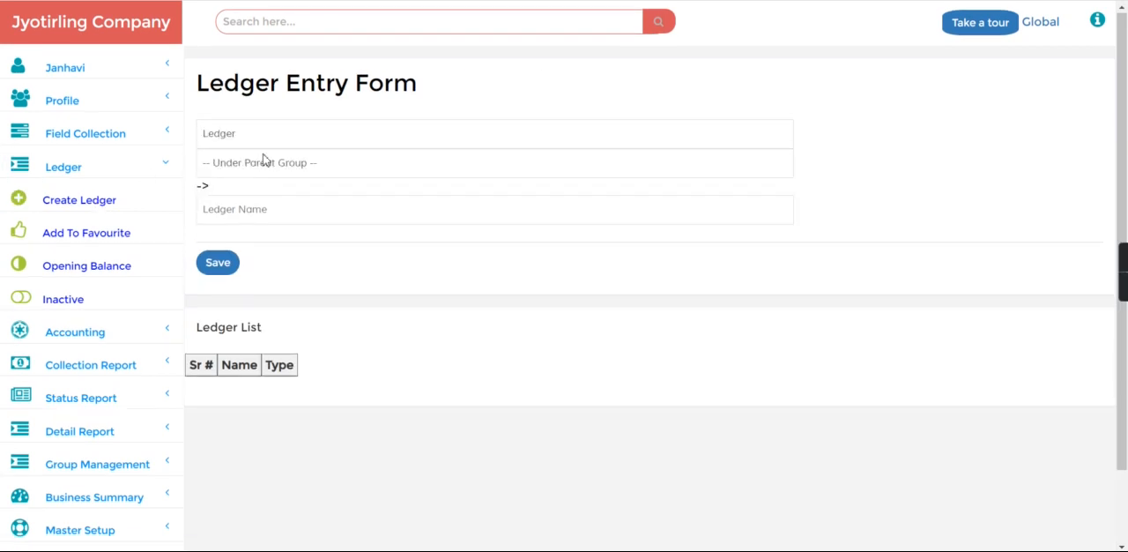
{"action": "left_click", "coordinate": [263, 163]}
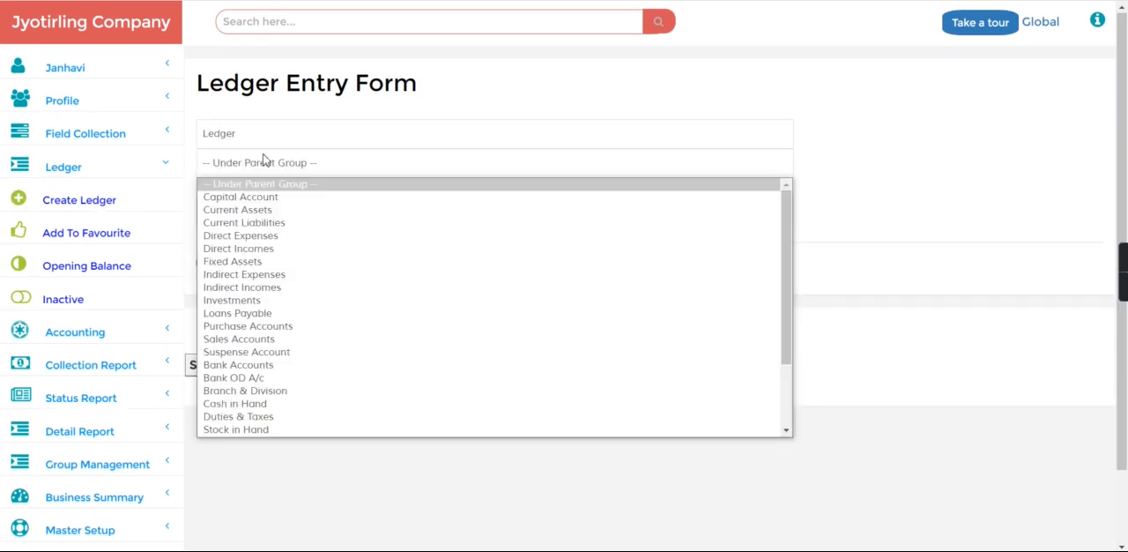
{"action": "left_click", "coordinate": [264, 365]}
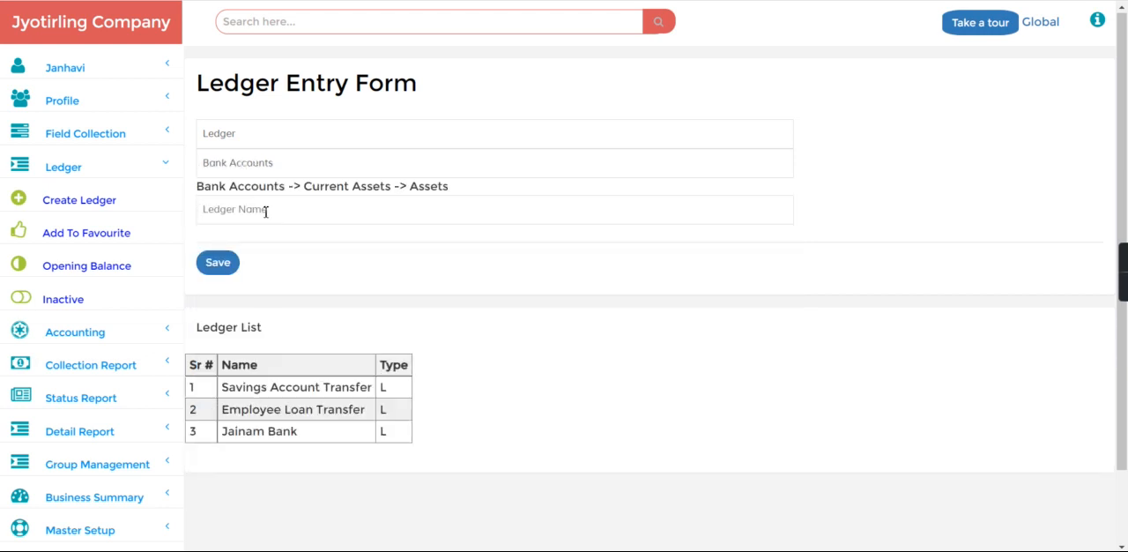
{"action": "type", "text": "Third party dea"}
Open the favourite ledgers, change the Ms third party dealer ledger's group to Bank Accounts and save it
{"action": "left_click", "coordinate": [123, 234]}
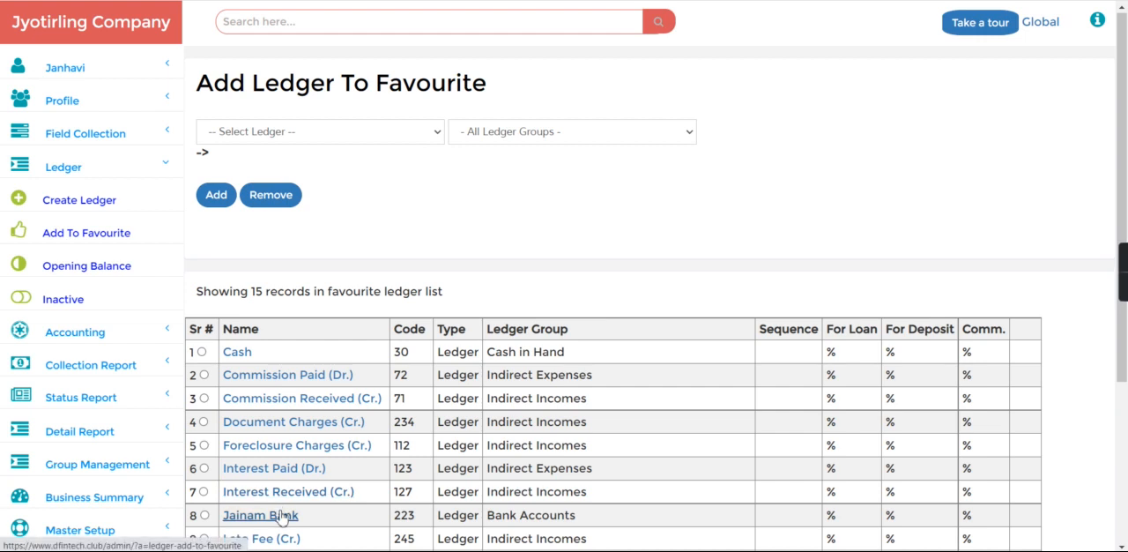
{"action": "scroll", "coordinate": [1057, 498], "scroll_direction": "down", "scroll_amount": 3}
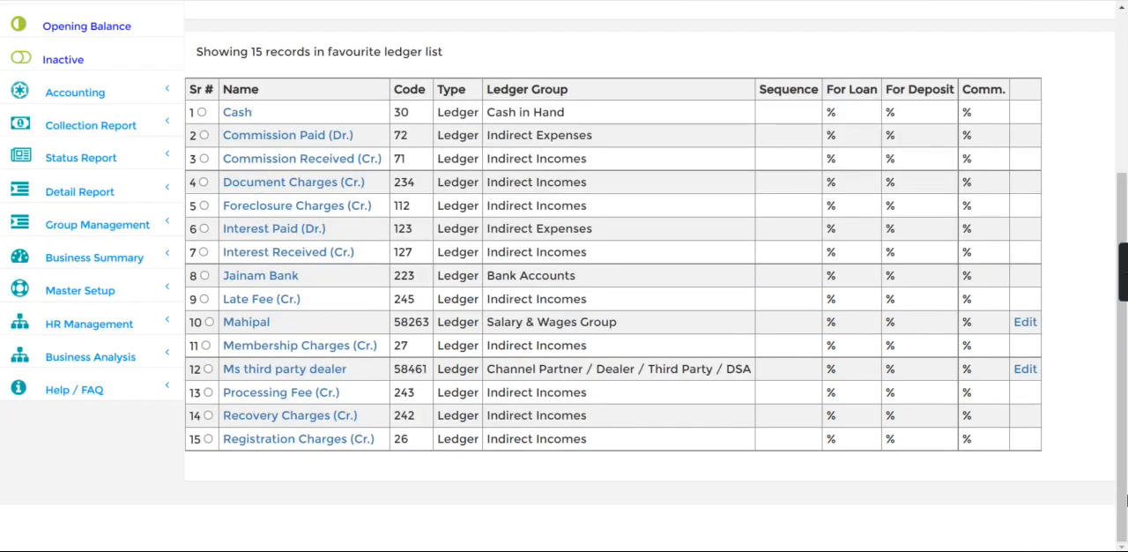
{"action": "left_click", "coordinate": [294, 370]}
{"action": "left_click", "coordinate": [447, 182]}
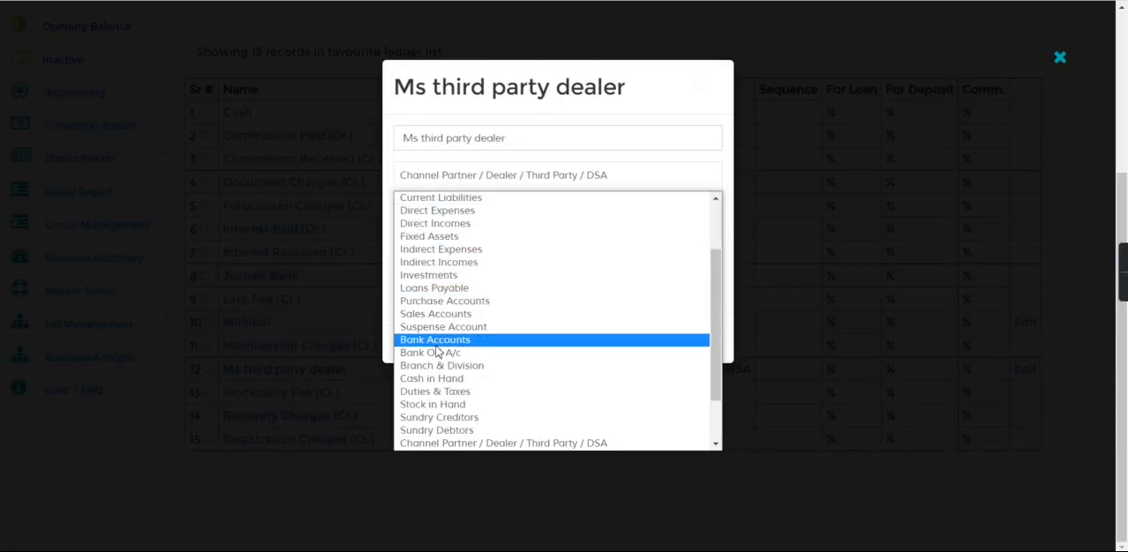
{"action": "left_click", "coordinate": [437, 342]}
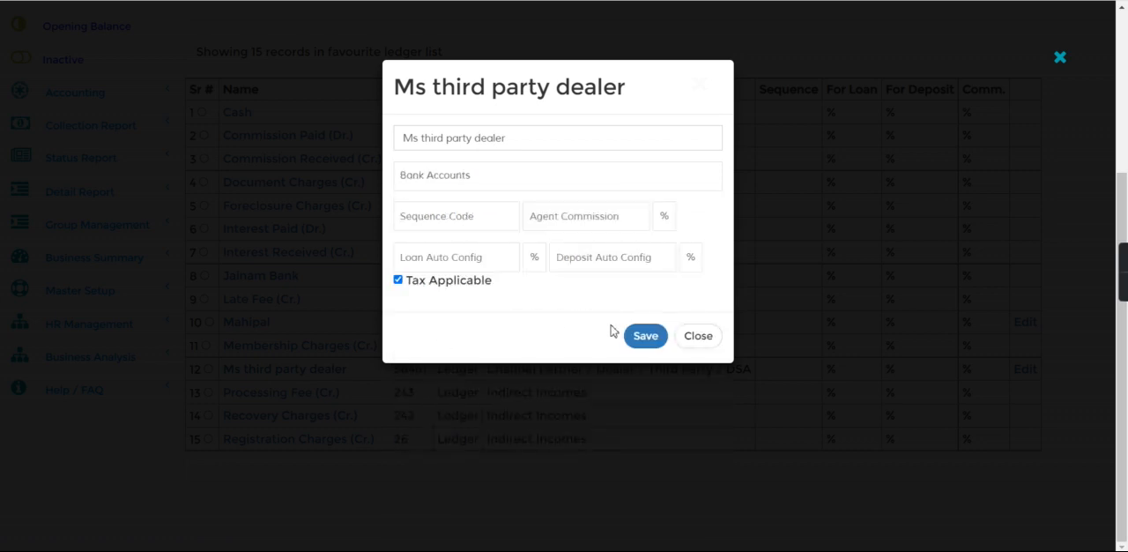
{"action": "left_click", "coordinate": [637, 340]}
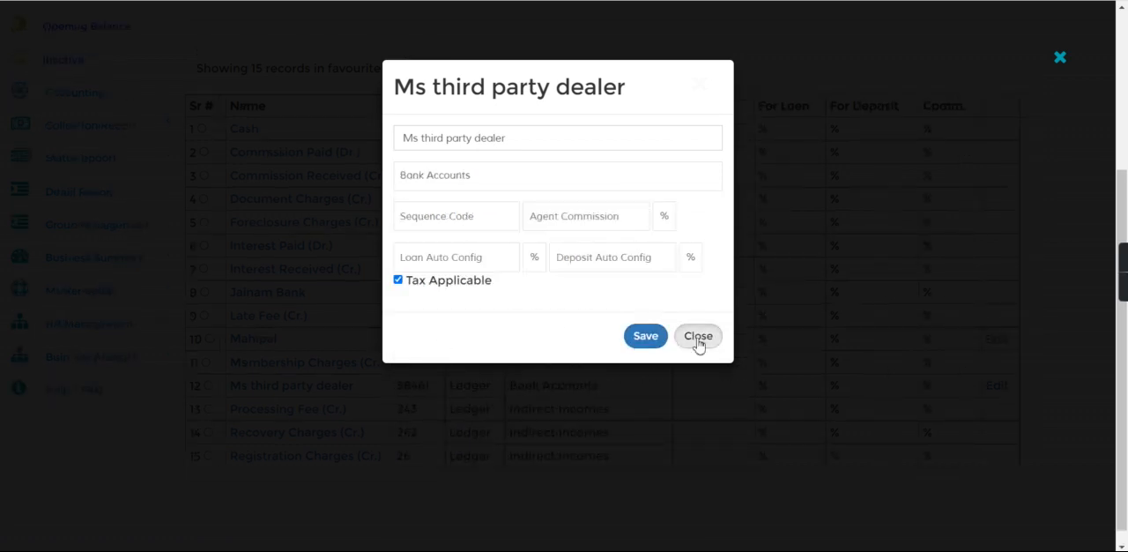
{"action": "left_click", "coordinate": [698, 342]}
{"action": "scroll", "coordinate": [1126, 75], "scroll_direction": "up", "scroll_amount": 3}
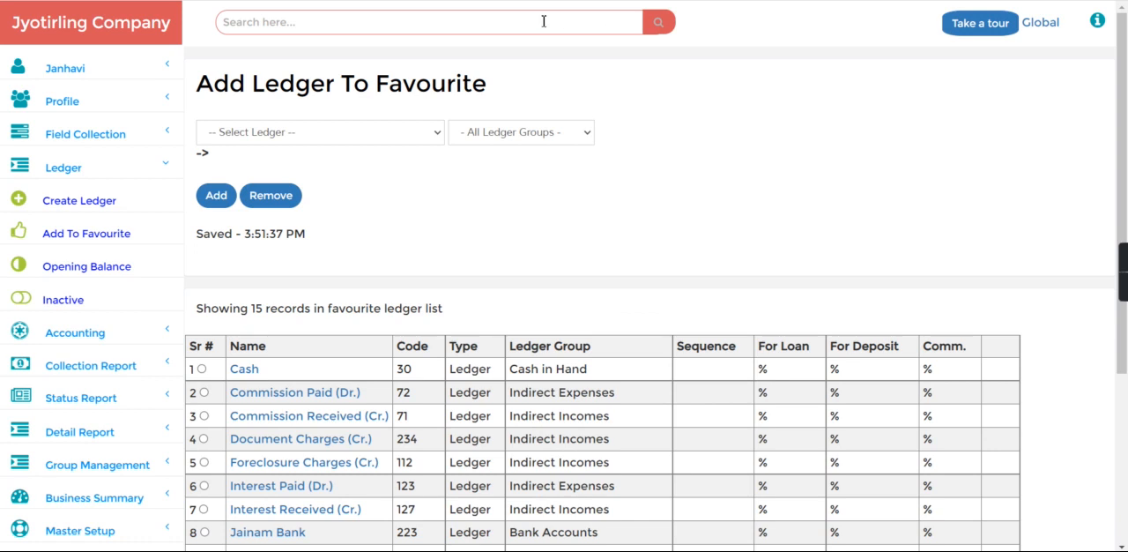
{"action": "left_click", "coordinate": [514, 19]}
{"action": "type", "text": "f-"}
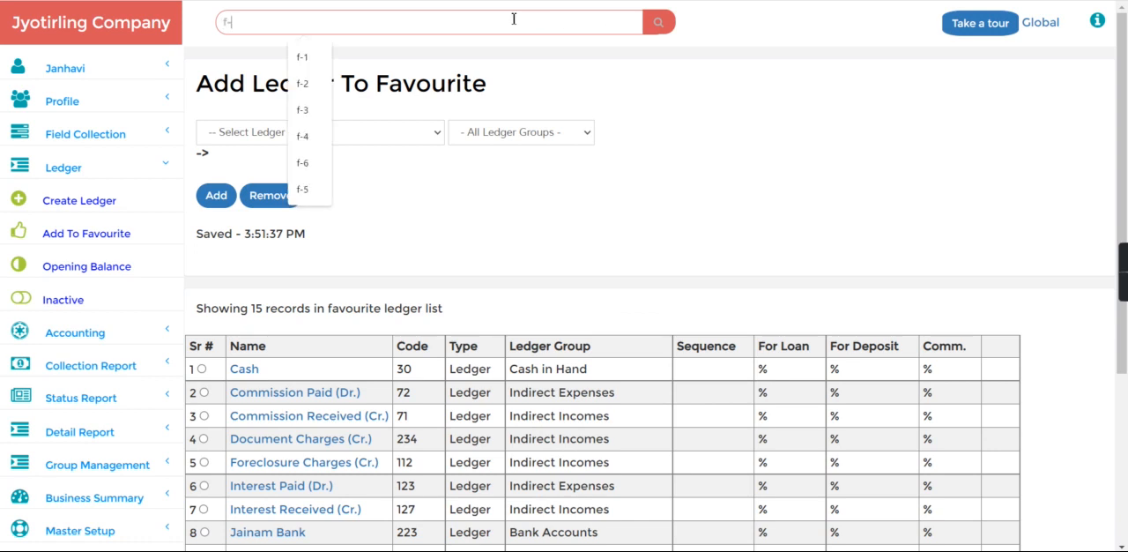
{"action": "type", "text": "3"}
{"action": "key", "text": "Return"}
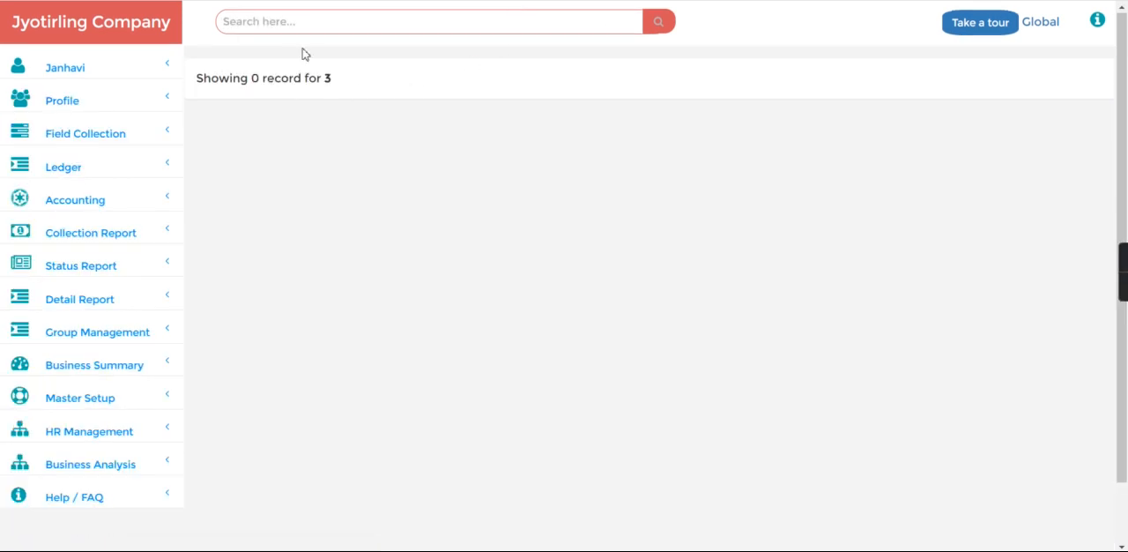
Search for the customer's profile by file number and start a loan entry for that customer
{"action": "left_click", "coordinate": [295, 23]}
{"action": "type", "text": "f-3"}
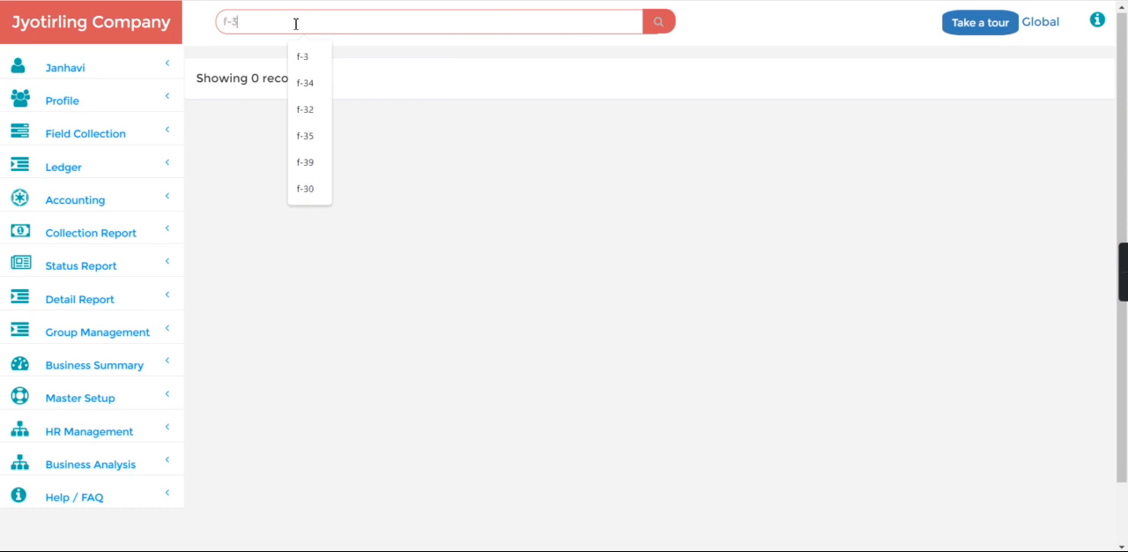
{"action": "key", "text": "BackSpace"}
{"action": "type", "text": "2"}
{"action": "key", "text": "Return"}
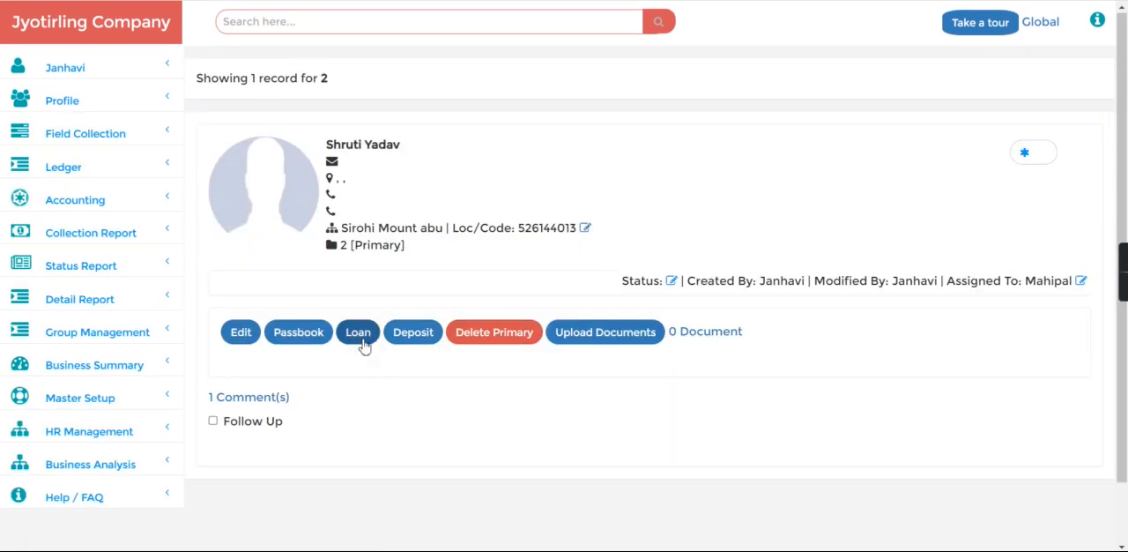
{"action": "left_click", "coordinate": [361, 340]}
Enter the personal loan terms: amount 5000, 2 monthly interest rate and a tenure of 5 months
{"action": "left_click", "coordinate": [289, 235]}
{"action": "type", "text": "5"}
{"action": "type", "text": "00"}
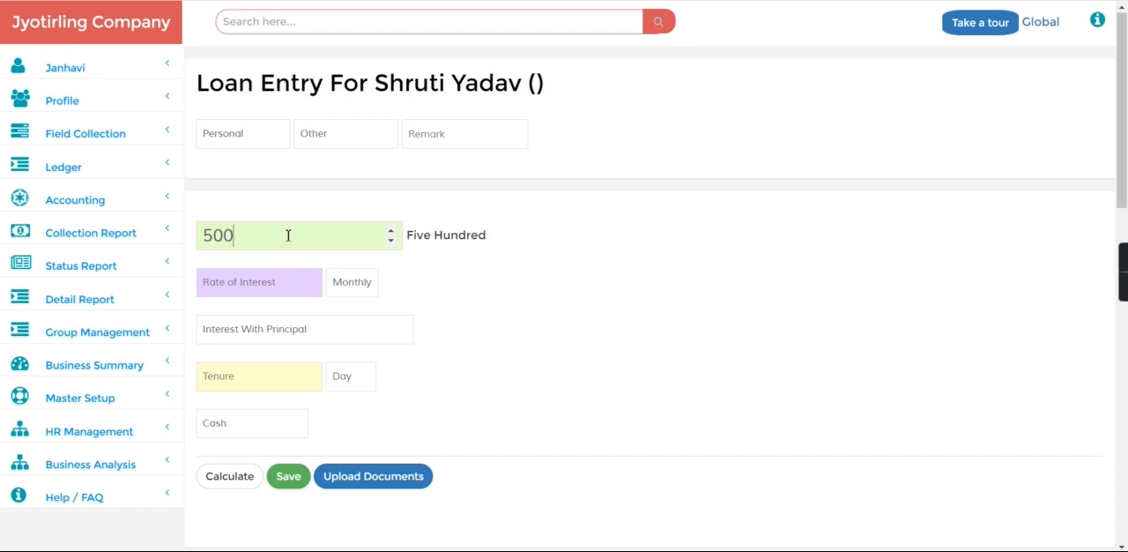
{"action": "type", "text": "02"}
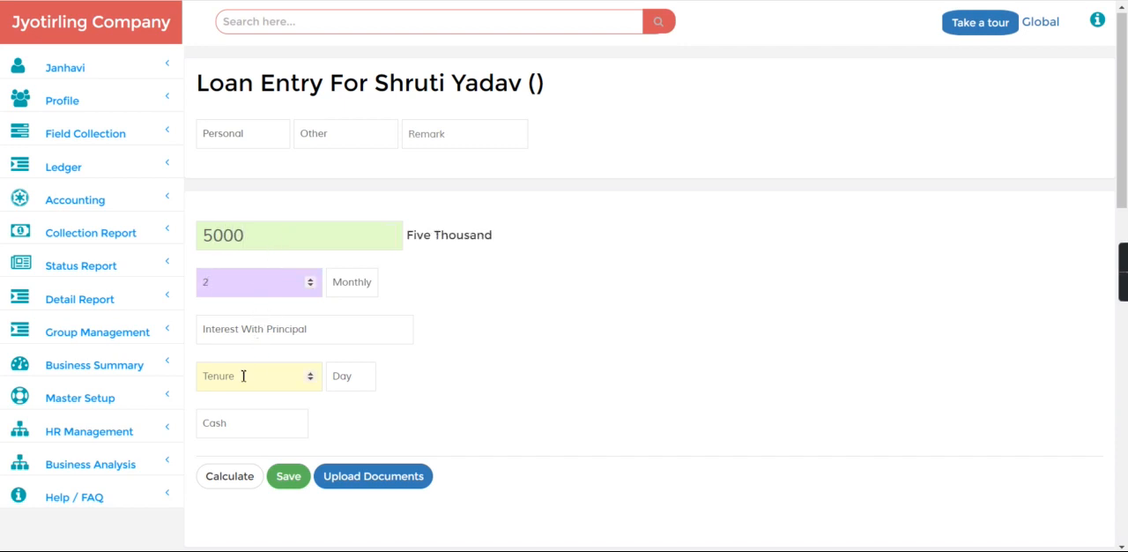
{"action": "type", "text": "3"}
{"action": "left_click", "coordinate": [255, 368]}
{"action": "type", "text": "5"}
{"action": "left_click", "coordinate": [356, 374]}
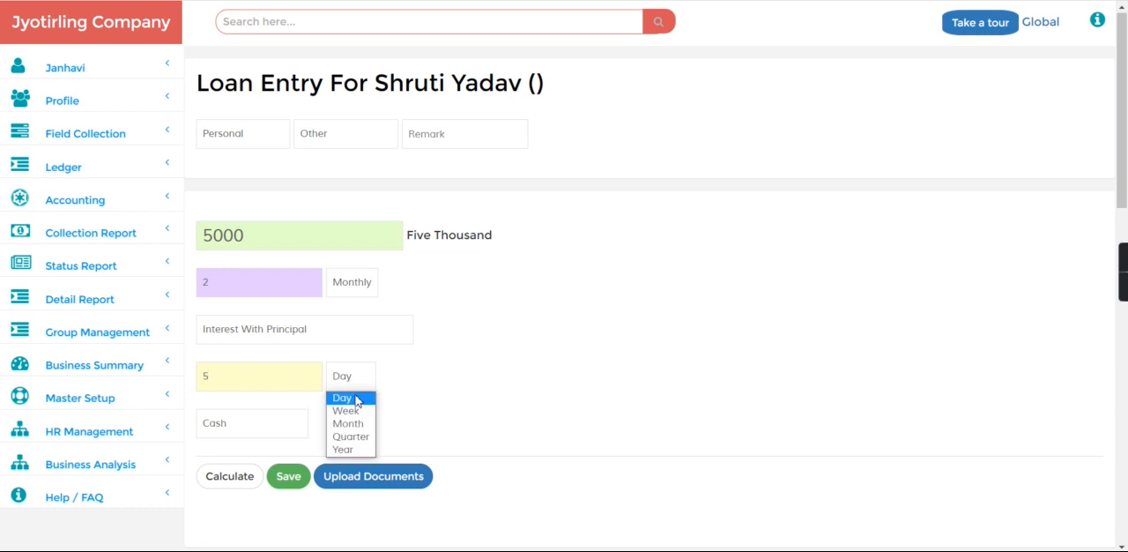
{"action": "left_click", "coordinate": [347, 423]}
Set the loan's payment account to Ms third party dealer, calculate the loan and save it
{"action": "left_click", "coordinate": [271, 423]}
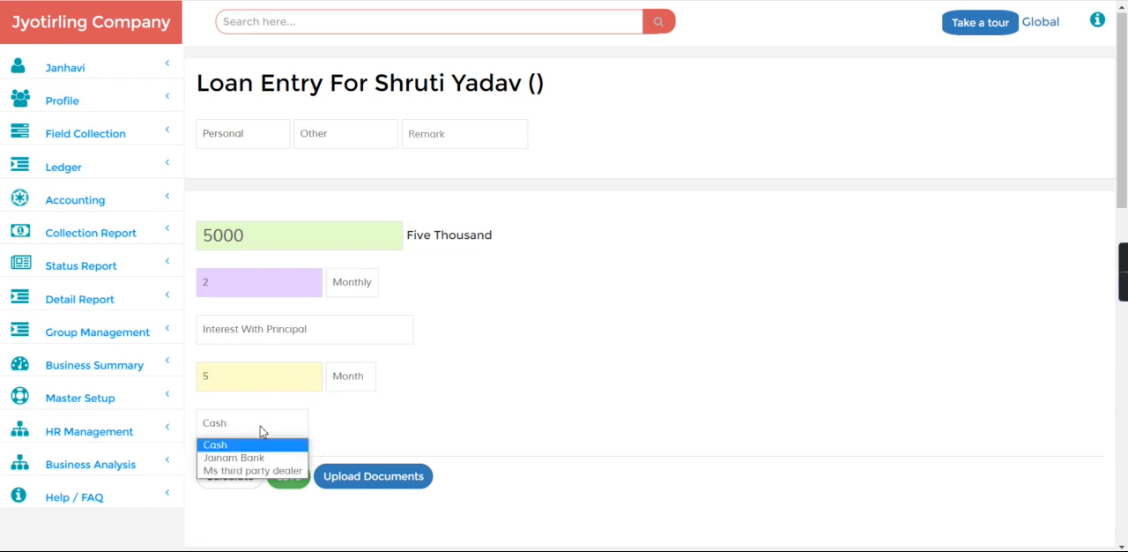
{"action": "left_click", "coordinate": [249, 471]}
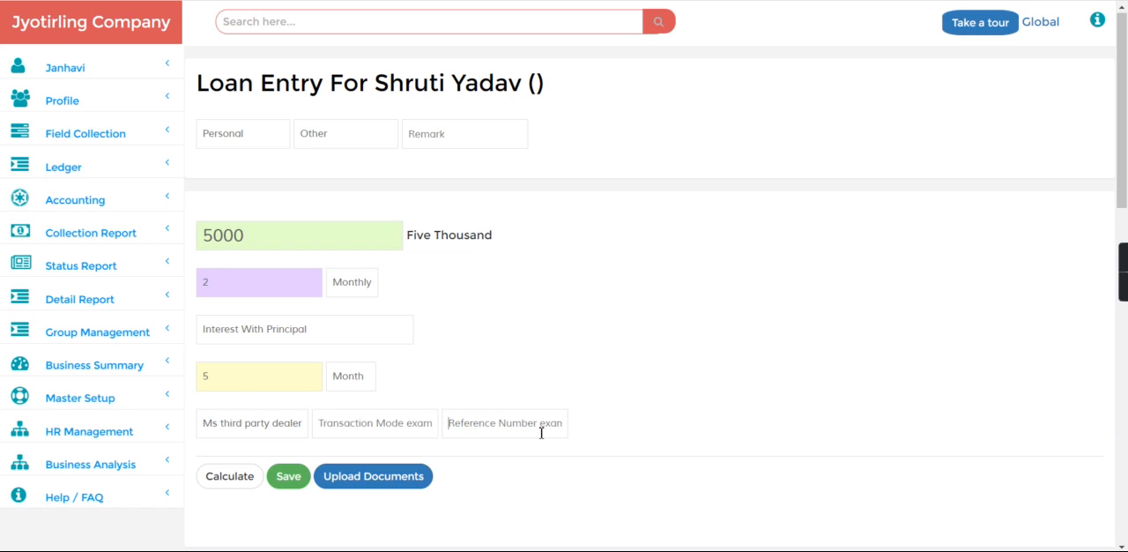
{"action": "left_click", "coordinate": [236, 476]}
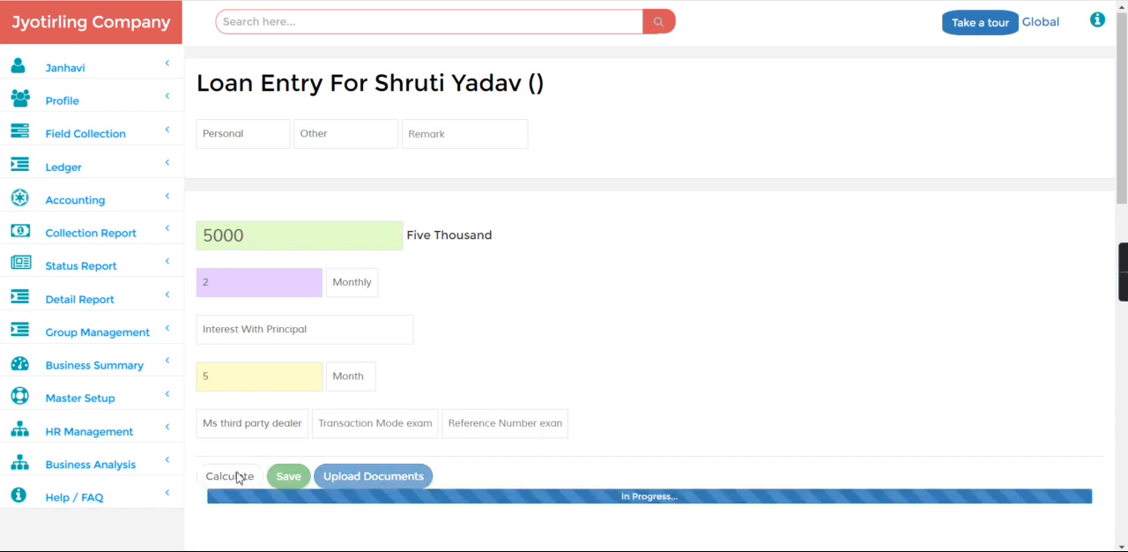
{"action": "left_click", "coordinate": [291, 476]}
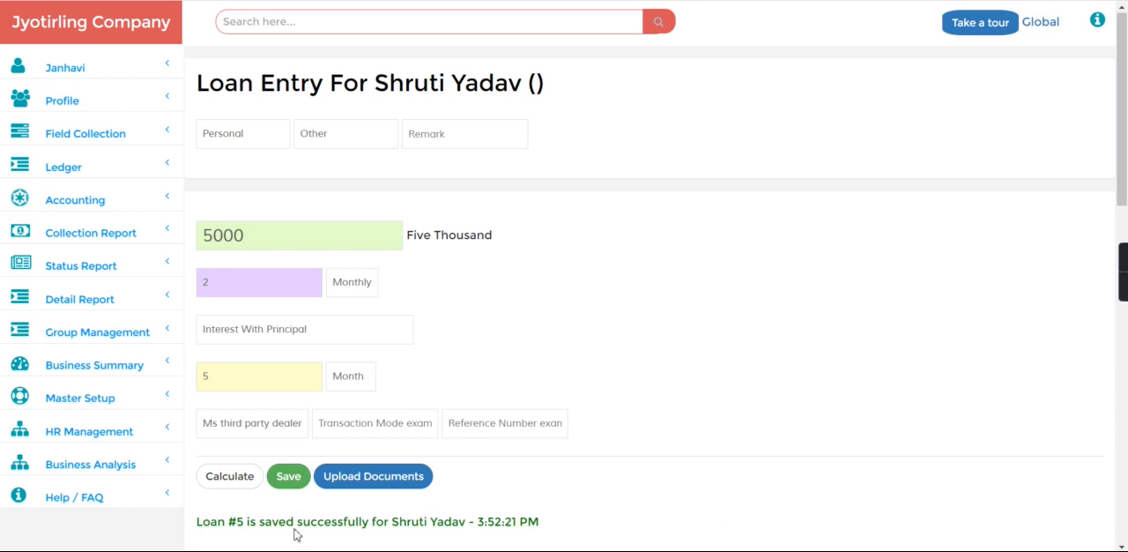
Open the account statement report and generate the Ms third party dealer statement for 27-May-2022
{"action": "left_click", "coordinate": [296, 24]}
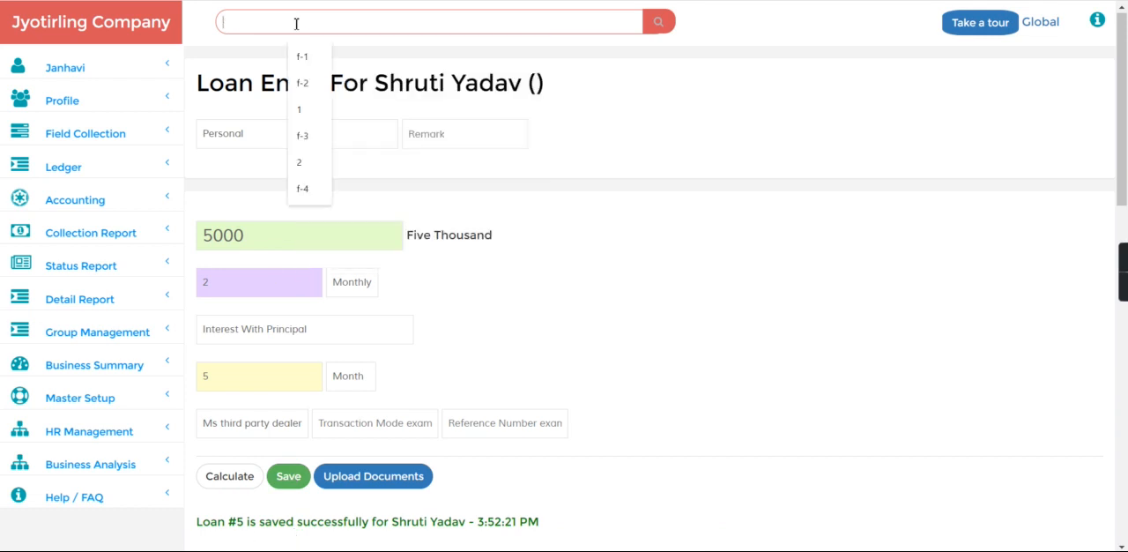
{"action": "left_click", "coordinate": [104, 366]}
{"action": "scroll", "coordinate": [1088, 420], "scroll_direction": "down", "scroll_amount": 5}
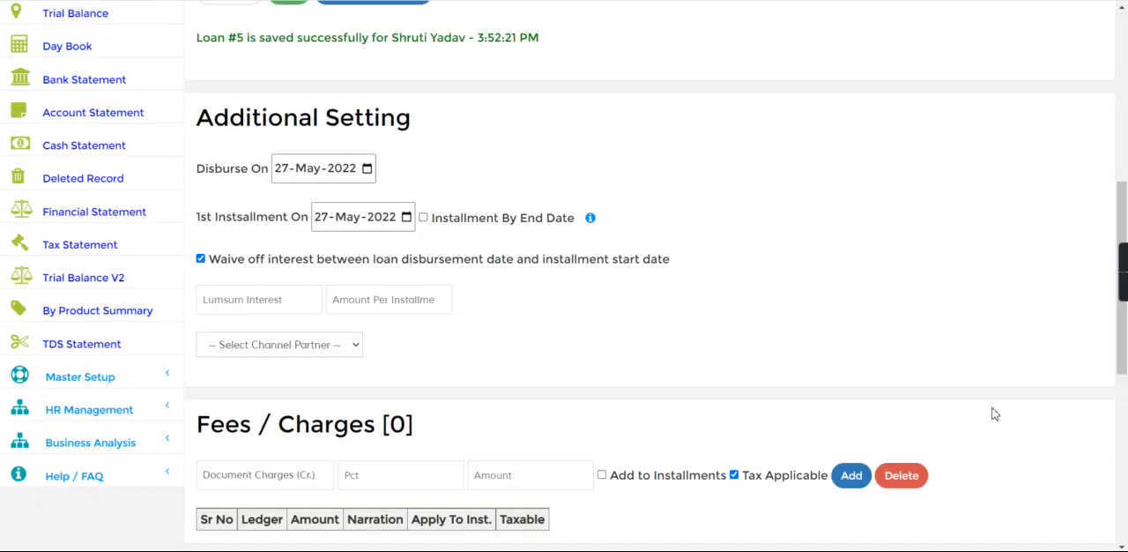
{"action": "left_click", "coordinate": [107, 122]}
{"action": "left_click", "coordinate": [451, 101]}
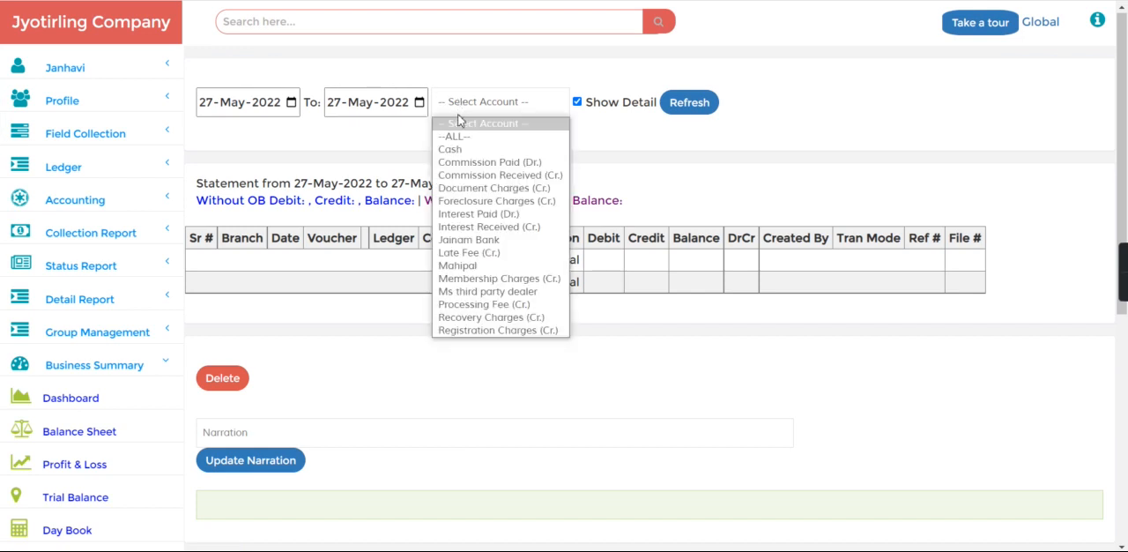
{"action": "left_click", "coordinate": [476, 292]}
{"action": "left_click", "coordinate": [688, 104]}
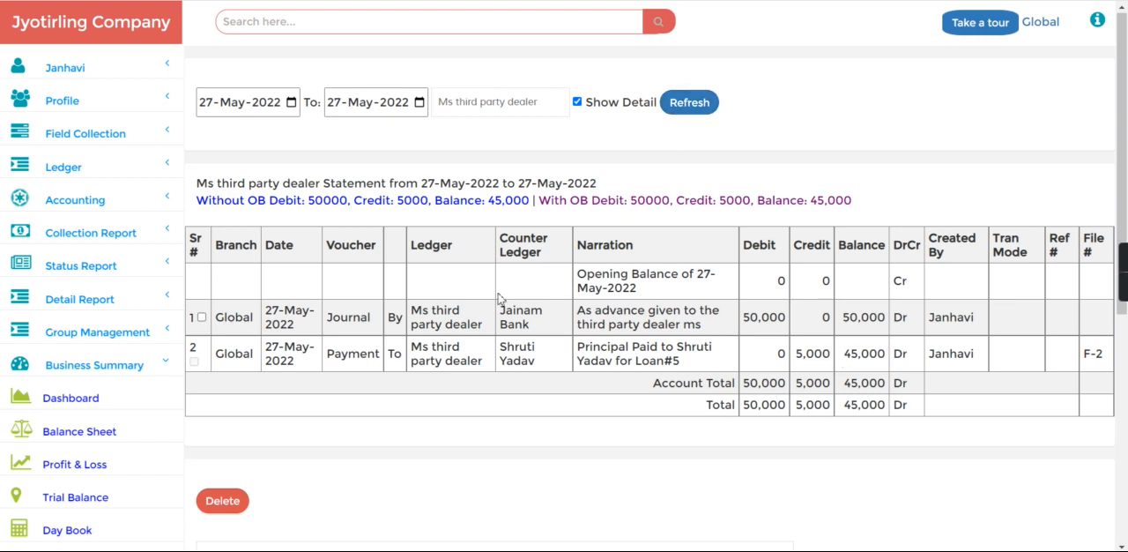
Examine the dealer statement's advance entry, the loan principal payment and the remaining balance
{"action": "left_click_drag", "start_coordinate": [750, 321], "coordinate": [825, 353]}
{"action": "left_click", "coordinate": [811, 328]}
{"action": "left_click_drag", "start_coordinate": [679, 345], "coordinate": [725, 353]}
{"action": "left_click_drag", "start_coordinate": [650, 360], "coordinate": [879, 388]}
{"action": "left_click", "coordinate": [817, 361]}
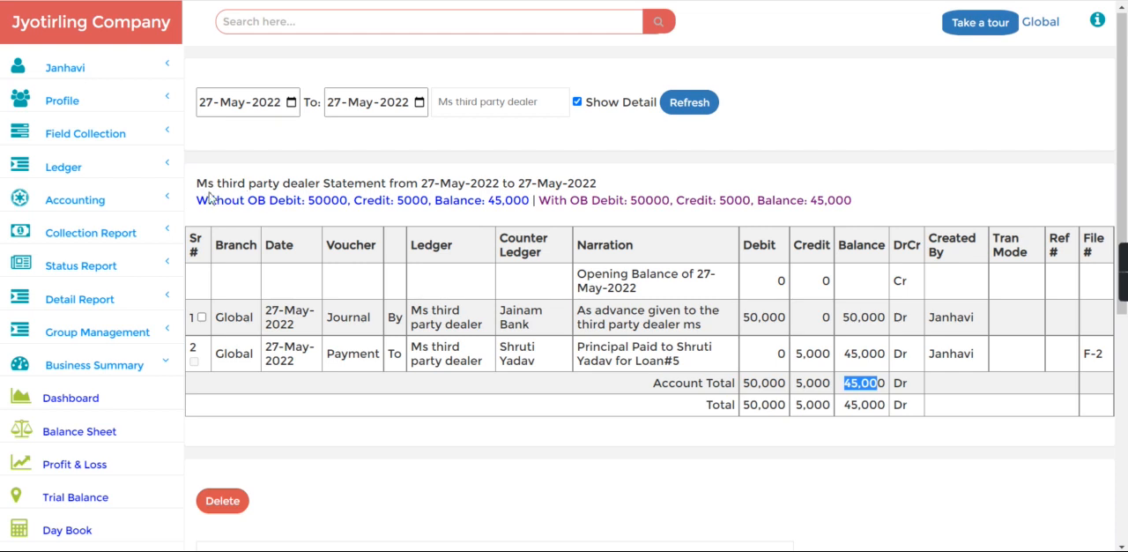
{"action": "left_click_drag", "start_coordinate": [198, 185], "coordinate": [618, 195]}
{"action": "left_click", "coordinate": [619, 196]}
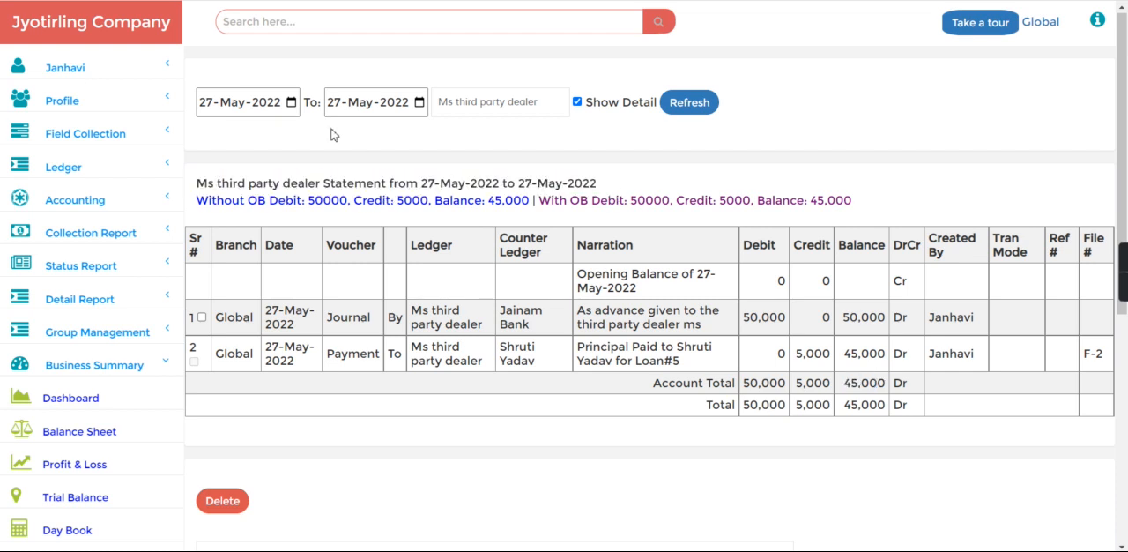
Look up the customer's loan using the loan number given in the dealer statement's principal payment
{"action": "left_click", "coordinate": [271, 23]}
{"action": "type", "text": "5"}
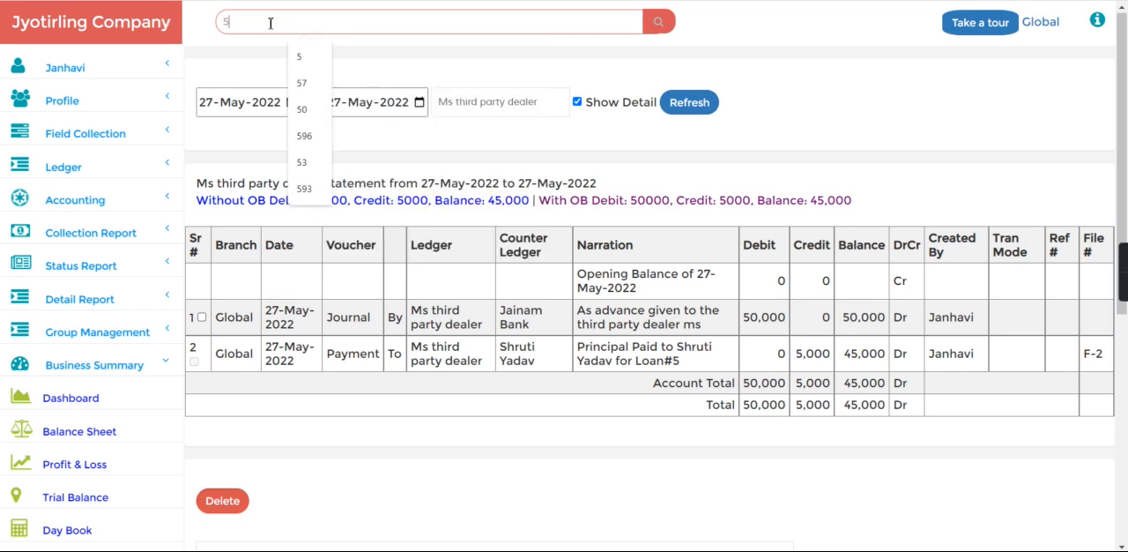
{"action": "key", "text": "Return"}
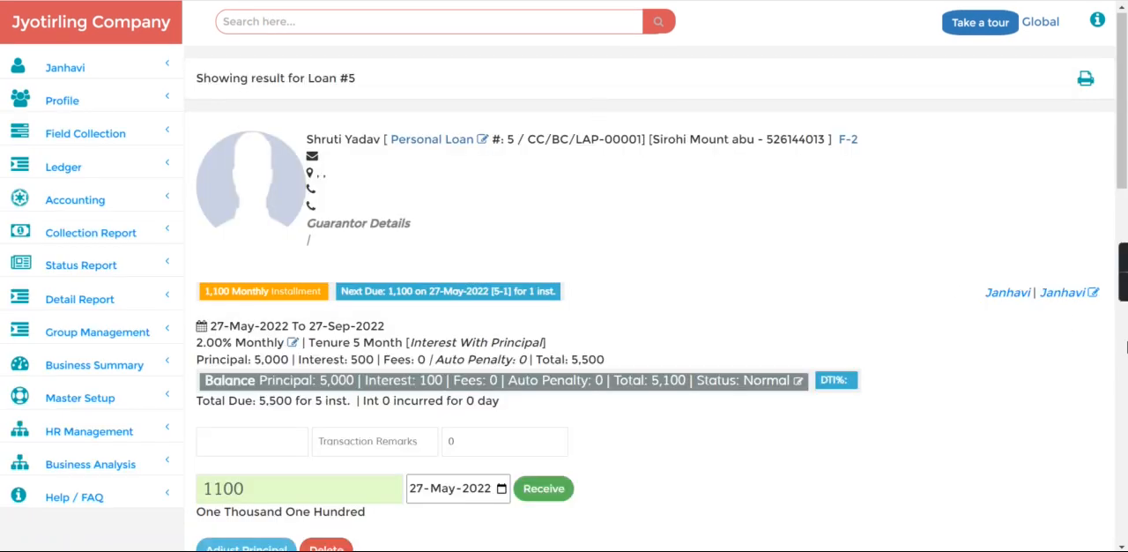
Show the loan's transaction statement and highlight the text naming the dealer in the disbursement entry
{"action": "left_click", "coordinate": [1126, 347]}
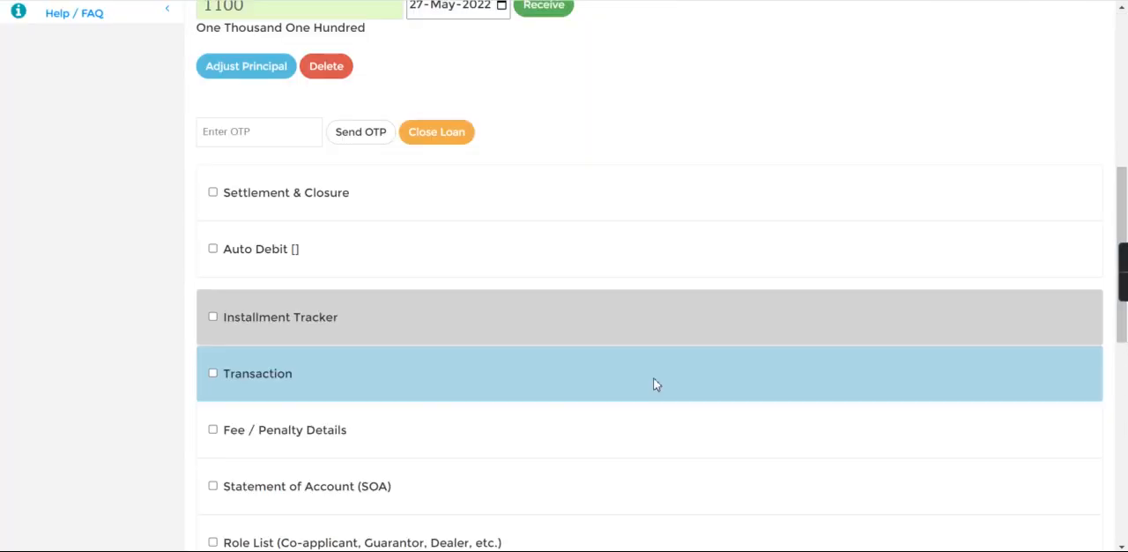
{"action": "left_click", "coordinate": [212, 374]}
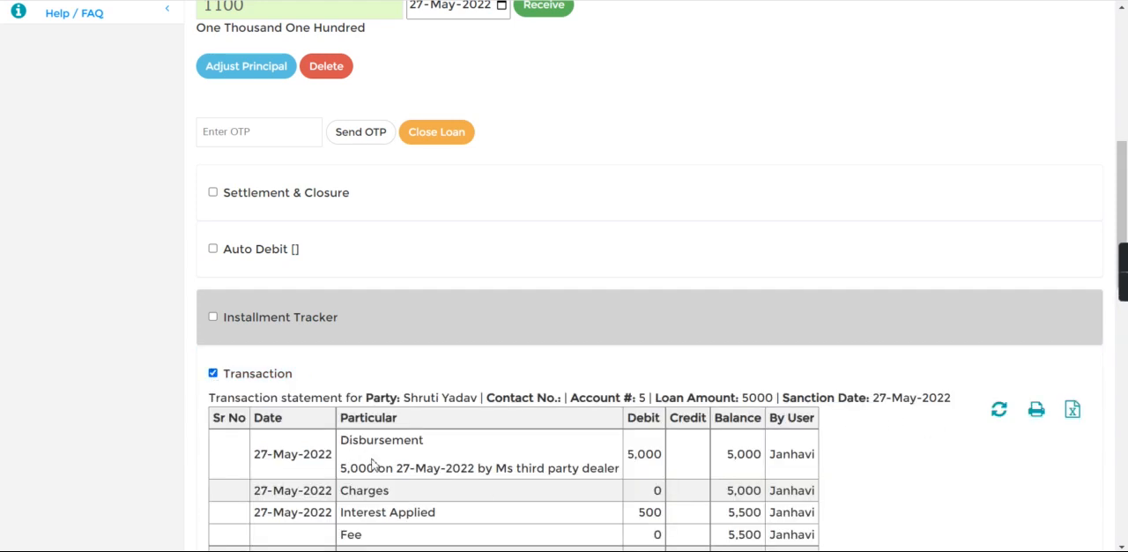
{"action": "left_click_drag", "start_coordinate": [479, 469], "coordinate": [623, 475]}
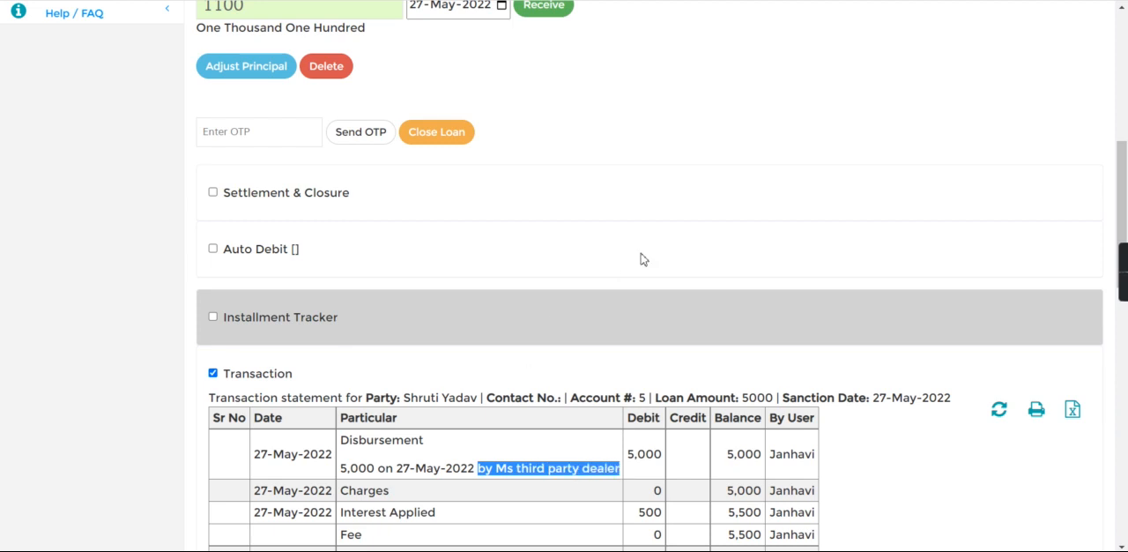
Leave the loan's details and return to the company's home page
{"action": "left_click", "coordinate": [1126, 62]}
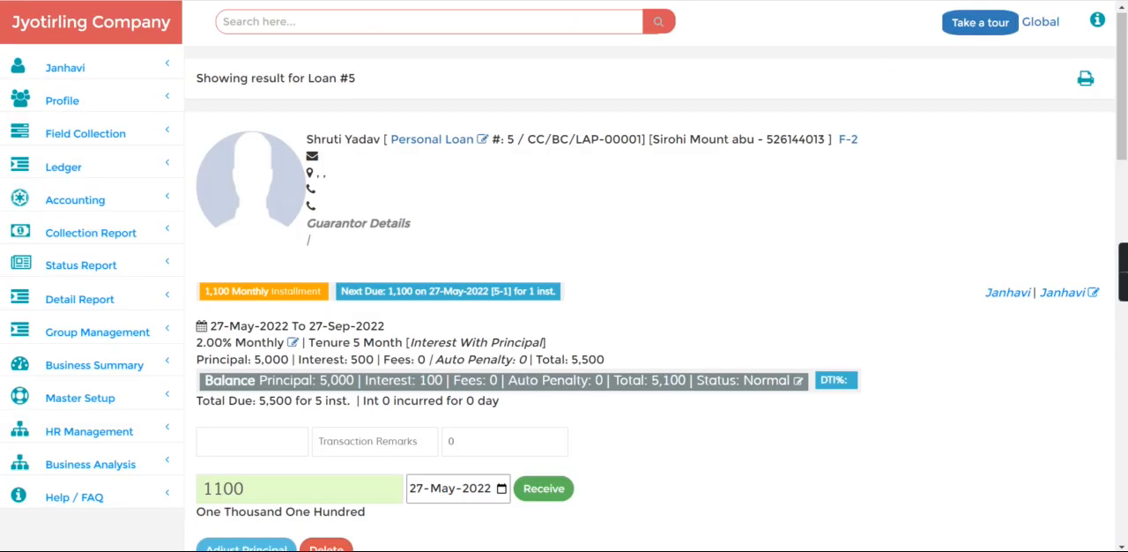
{"action": "left_click", "coordinate": [92, 44]}
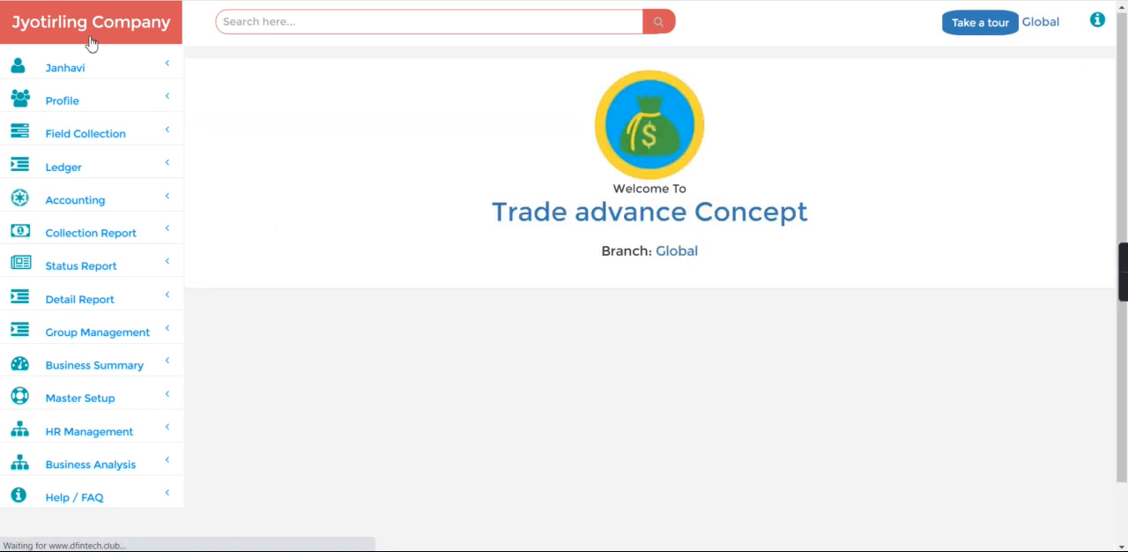